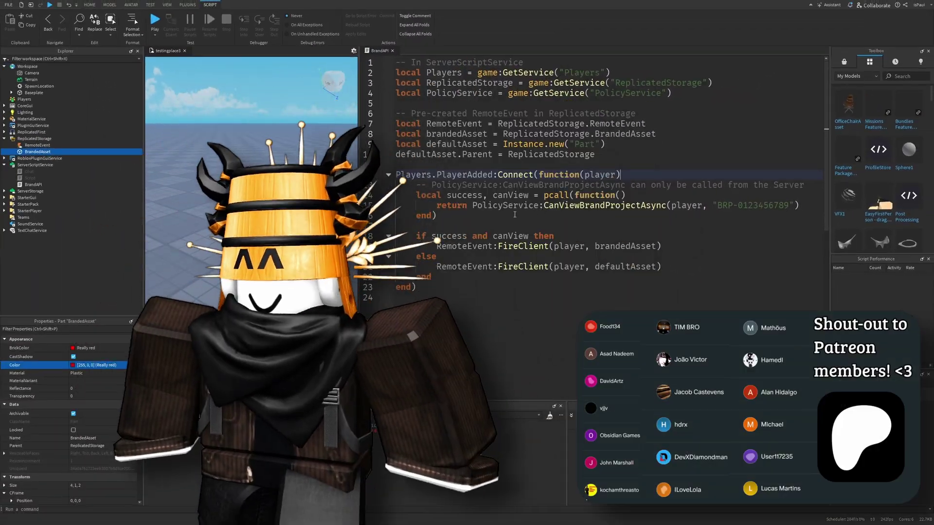
double_click(464, 195)
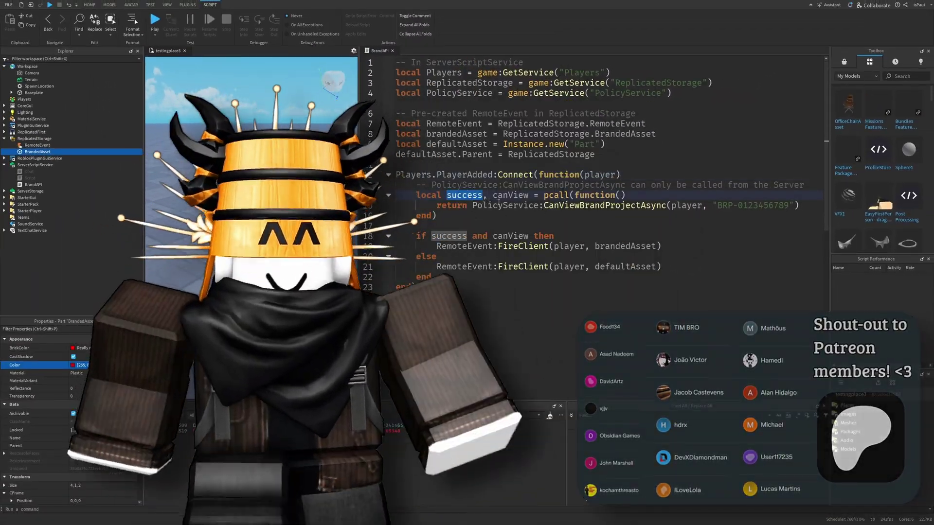
double_click(510, 195)
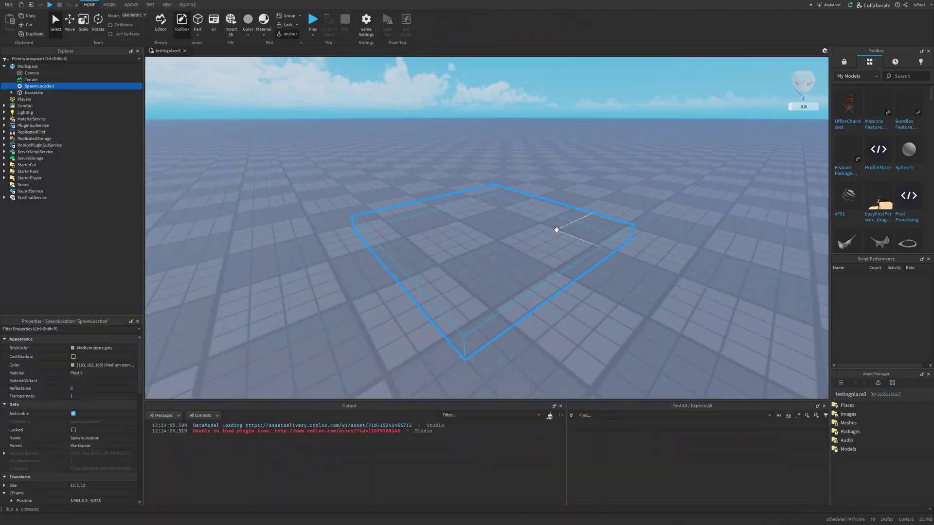
drag(557, 229, 556, 229)
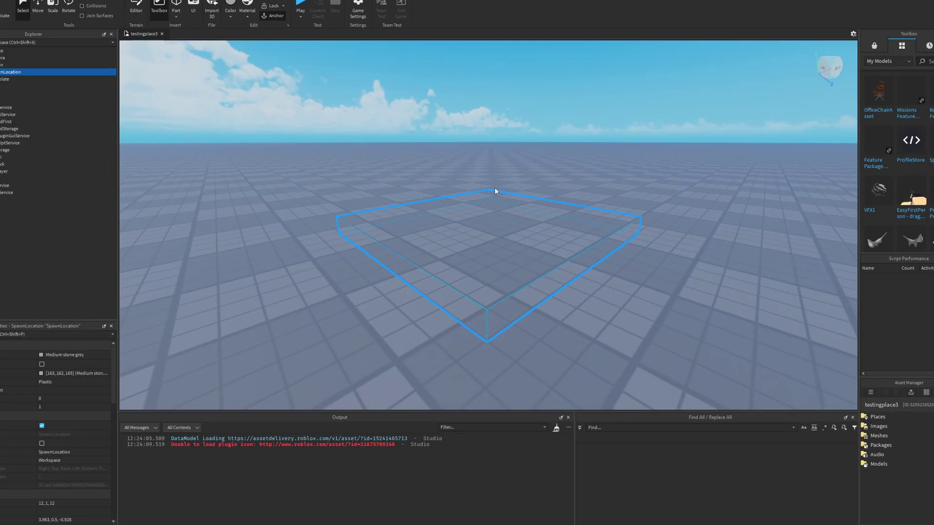
drag(494, 189, 486, 194)
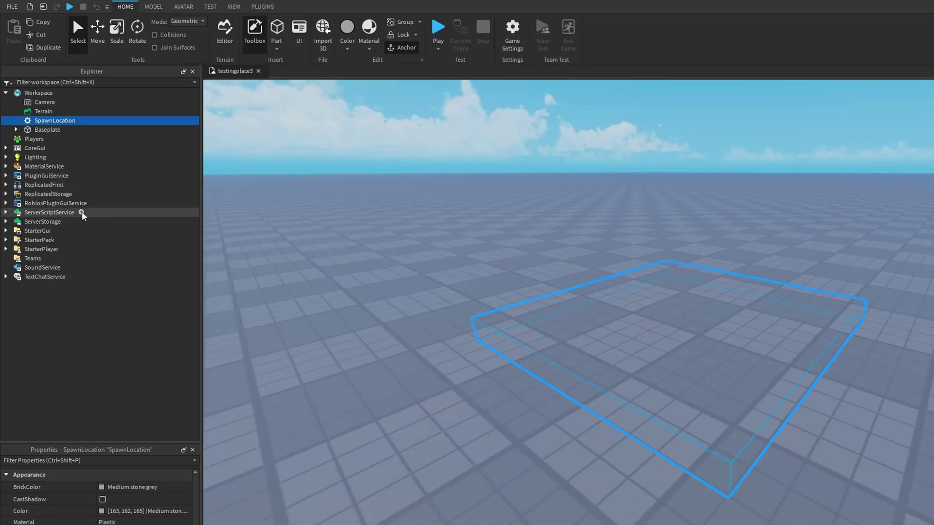
- Add a new Script to ServerScriptService and rename it BrandAPI
click(82, 212)
text(script)
click(34, 250)
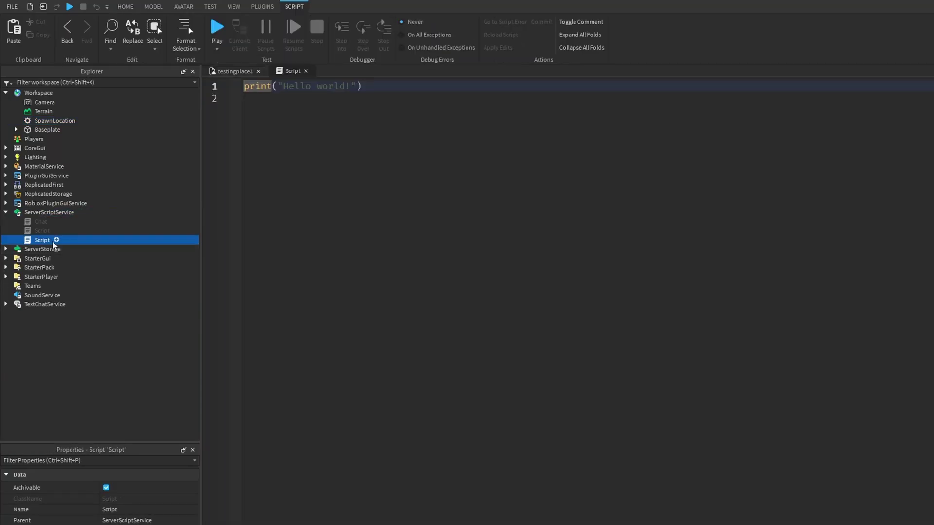
click(43, 240)
text(BrandAPI)
key(Return)
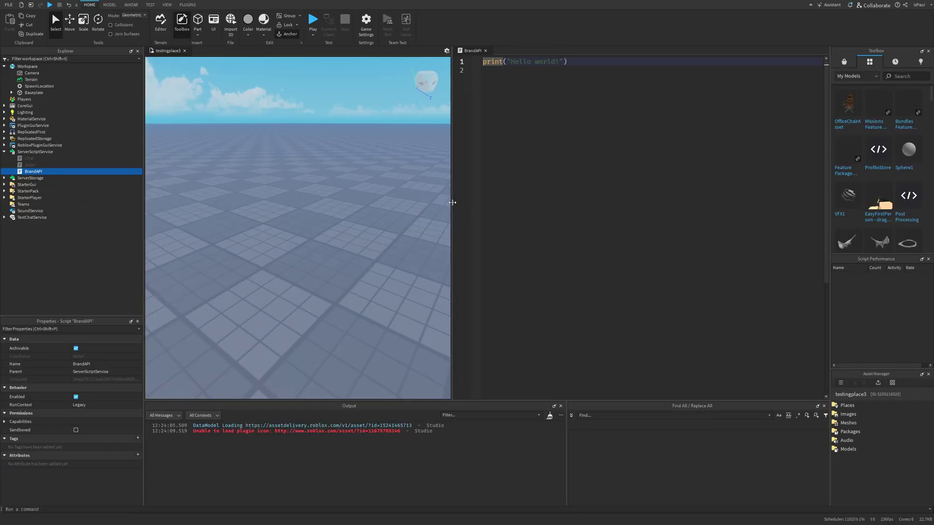
- Replace the default Hello world line in BrandAPI with the copied PolicyService CanViewBrandProjectAsync sample code
click(619, 123)
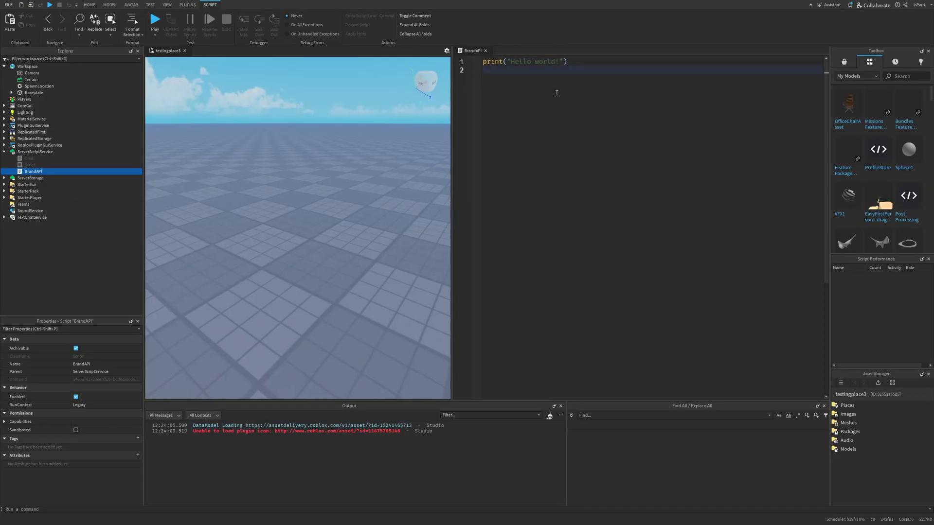
drag(478, 76, 462, 59)
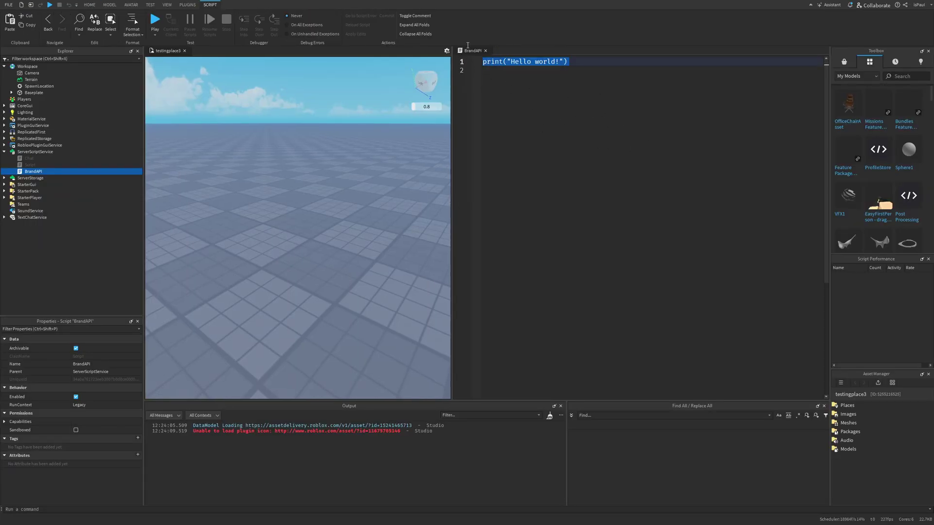
key(BackSpace)
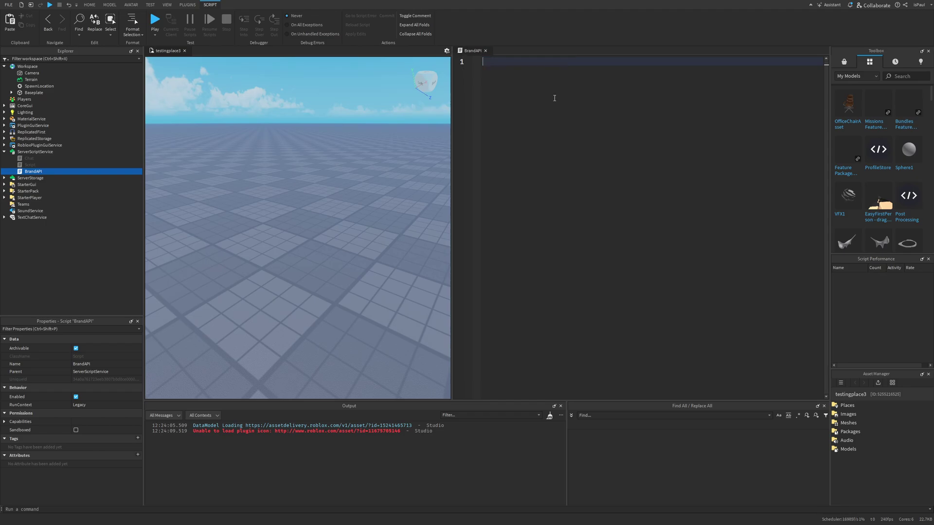
key(ctrl+v)
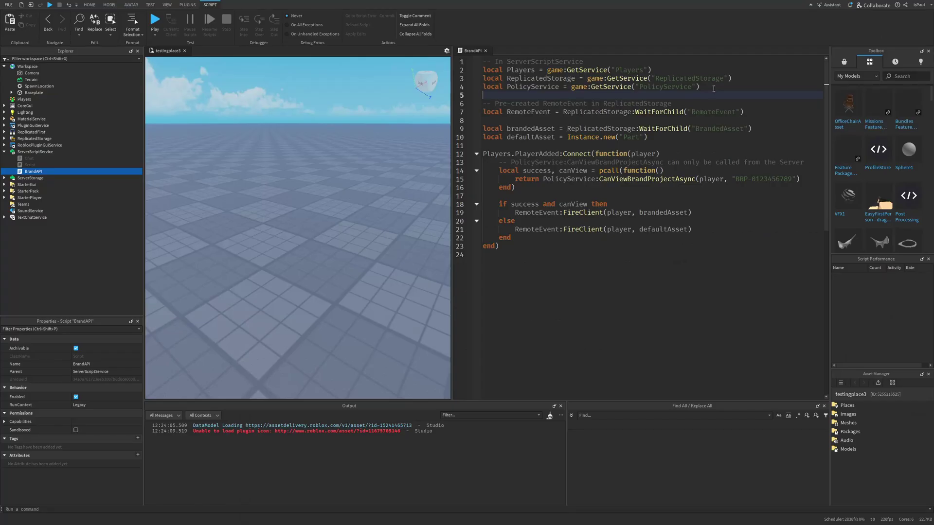
- Check the service and RemoteEvent declarations in BrandAPI and add a RemoteEvent to ReplicatedStorage
drag(699, 87, 482, 70)
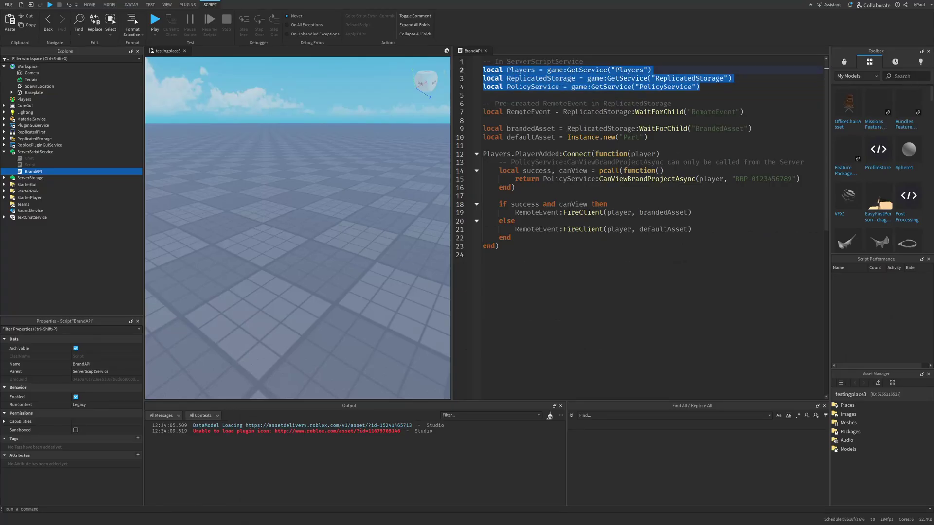
click(578, 95)
double_click(529, 111)
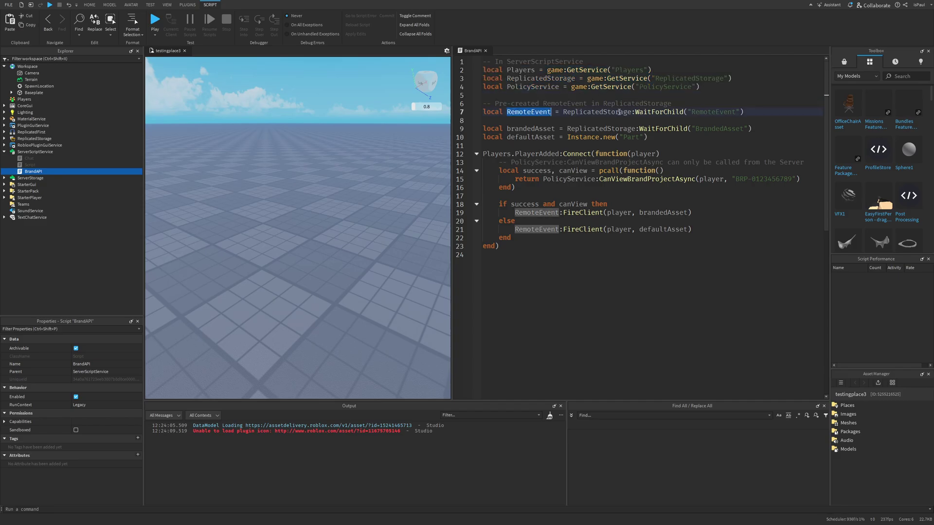
click(647, 112)
click(711, 112)
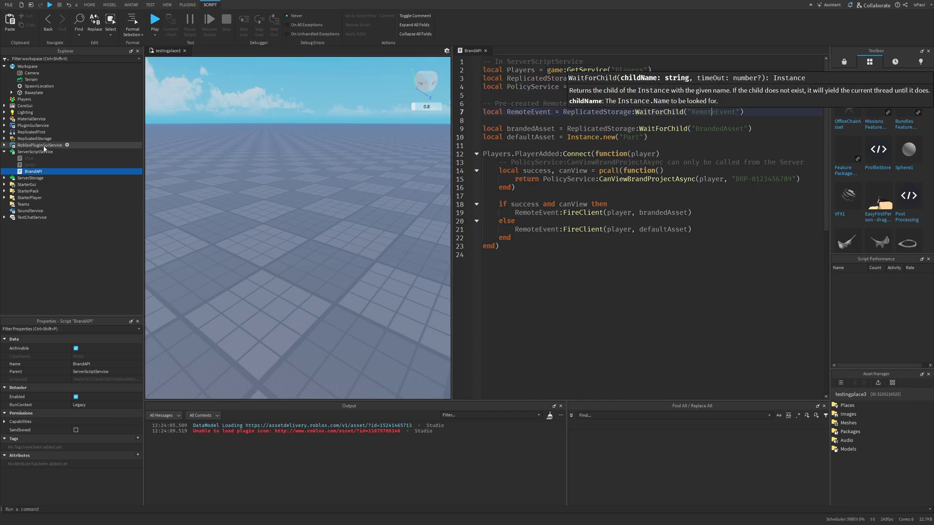
click(57, 139)
key(Down)
key(Down)
key(Return)
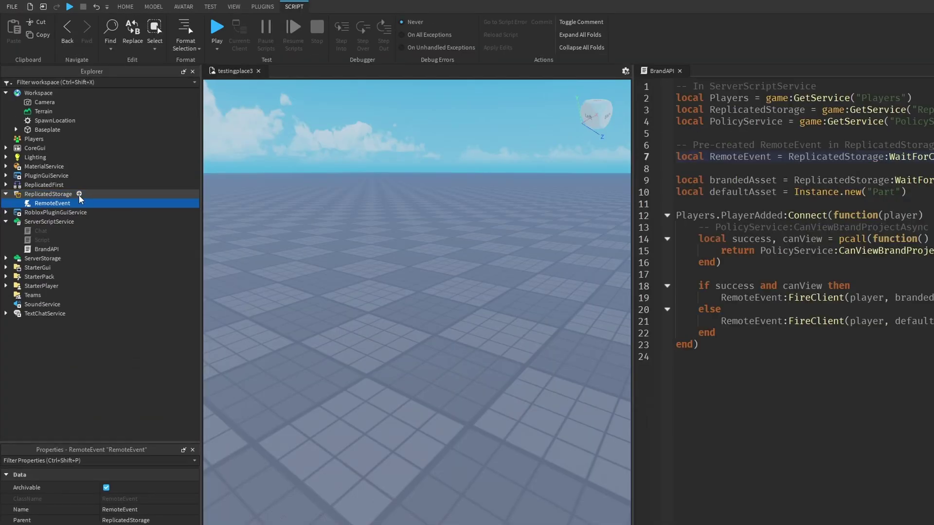
- Add a Part named BrandedAsset to ReplicatedStorage, matching the name the script's brandedAsset variable refers to
double_click(731, 179)
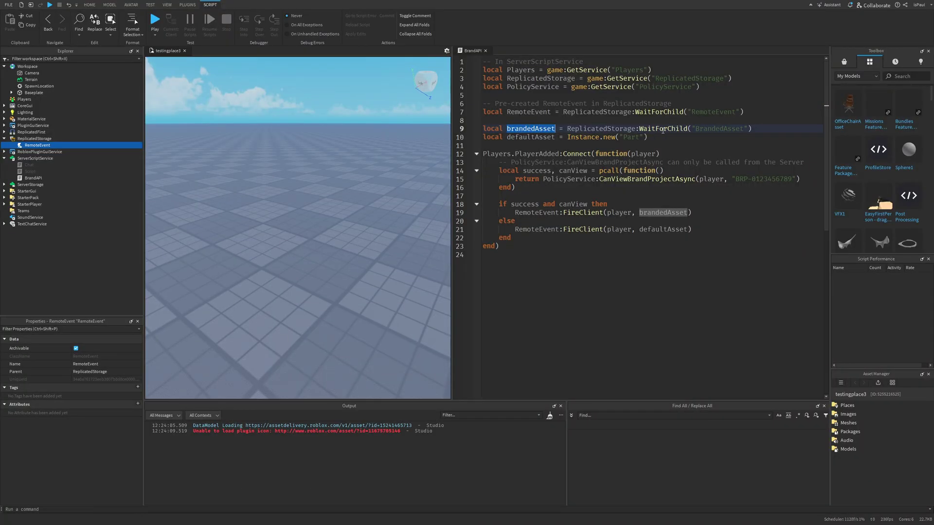
double_click(618, 129)
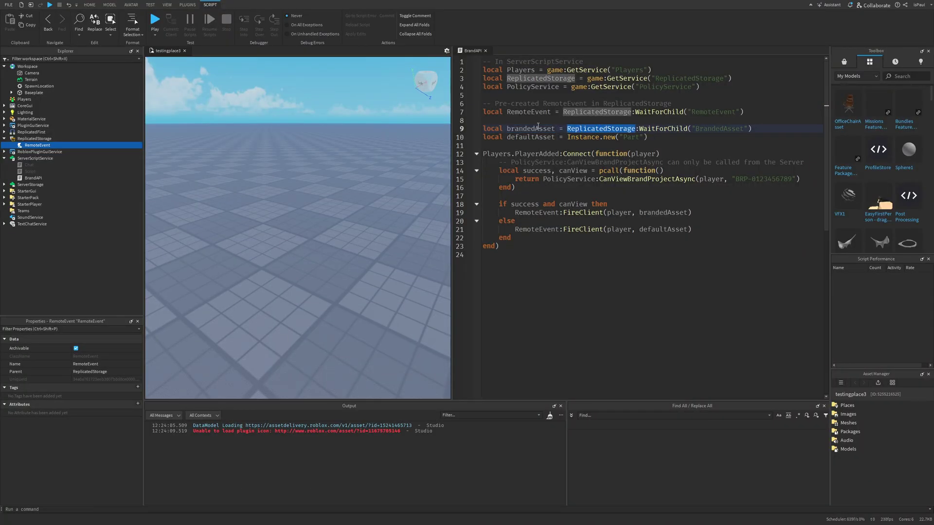
click(56, 139)
text(part)
click(38, 219)
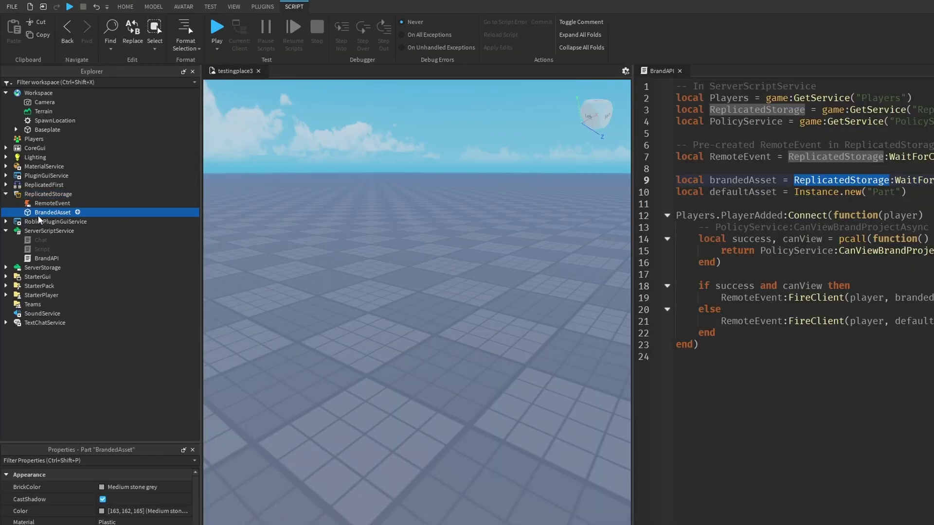
- Set the BrandedAsset part's color to really red (255, 0, 0)
click(101, 511)
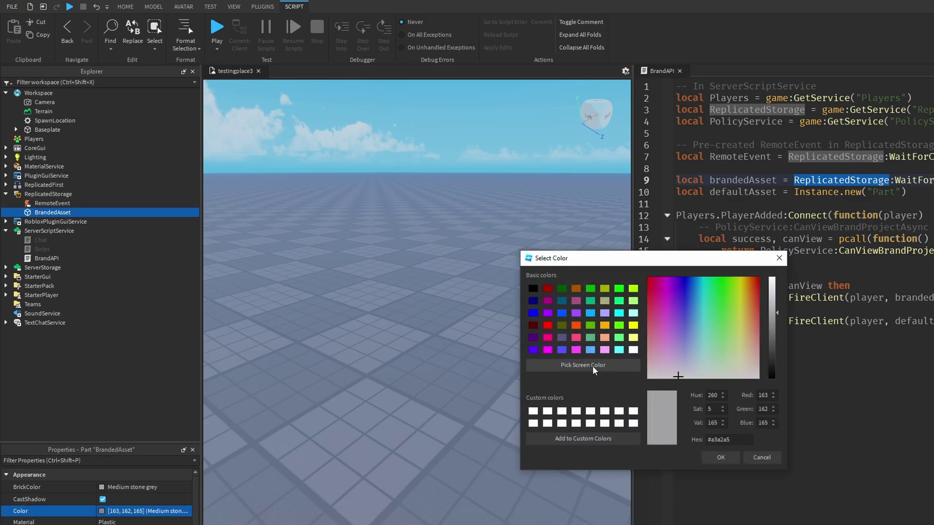
drag(680, 325, 804, 258)
drag(776, 306, 771, 234)
click(720, 457)
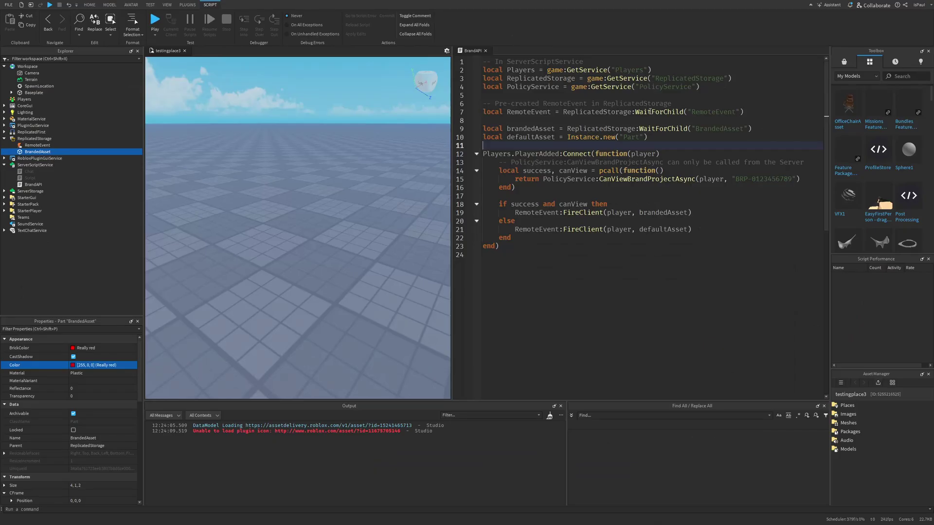
- Replace the WaitForChild calls with ReplicatedStorage.RemoteEvent and ReplicatedStorage.BrandedAsset, and remove the blank line between the two declarations
double_click(650, 112)
key(BackSpace)
key(BackSpace)
text(.)
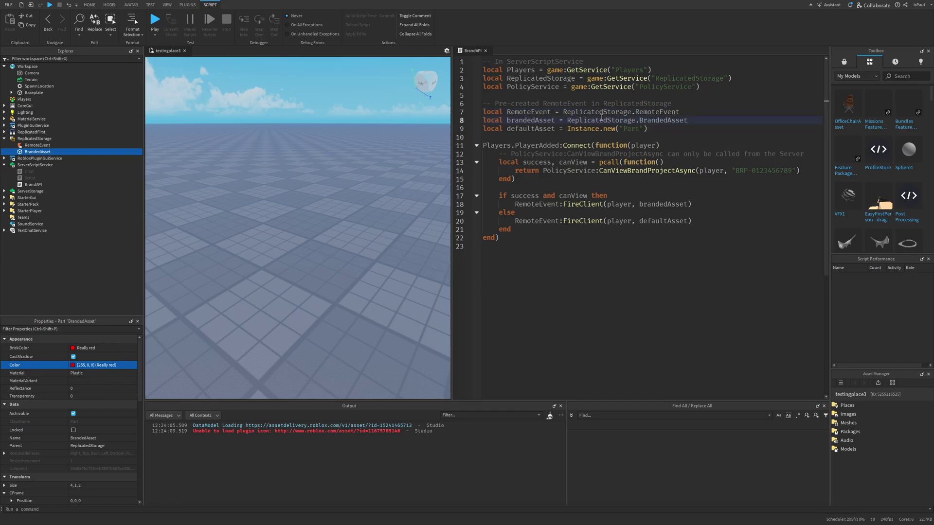
- Add the line defaultAsset.Parent = ReplicatedStorage below the defaultAsset declaration
drag(687, 120, 459, 117)
double_click(525, 129)
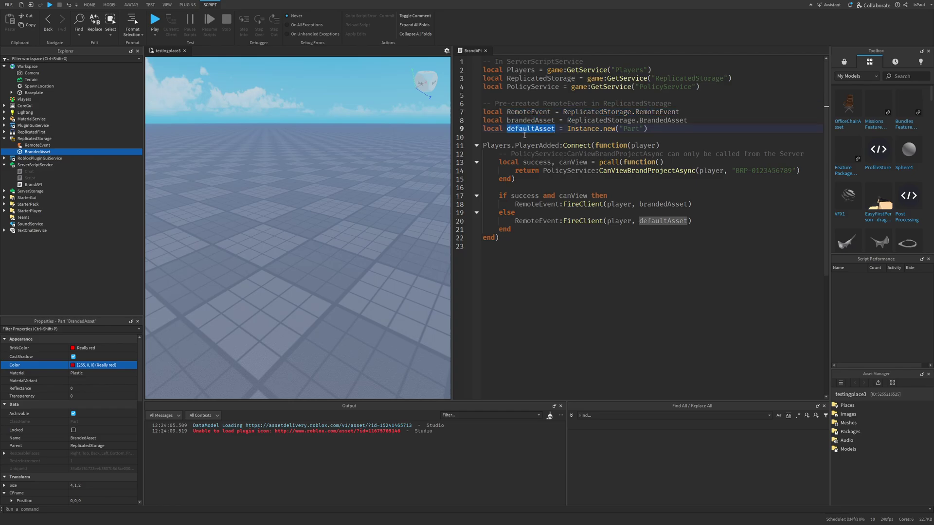
click(649, 128)
key(Return)
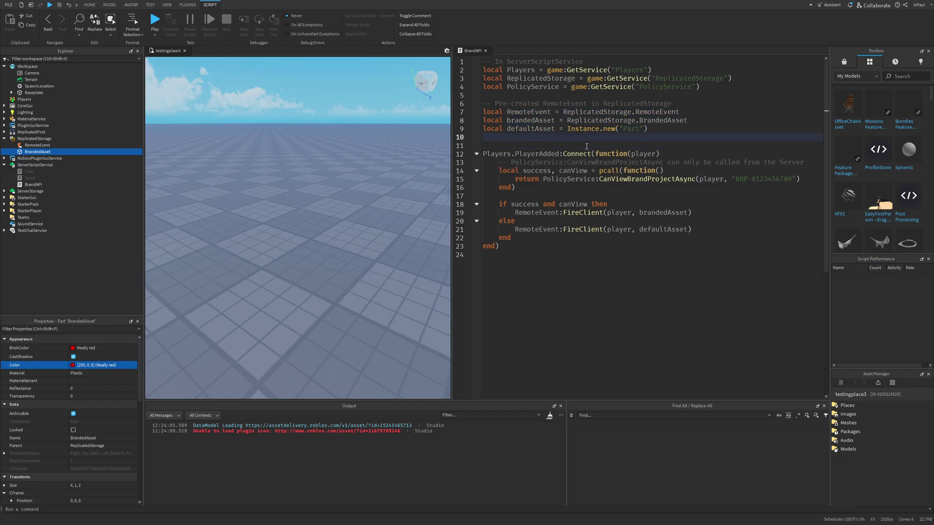
text(defaultAsset.Parent = ReplicatedStorage)
key(Down)
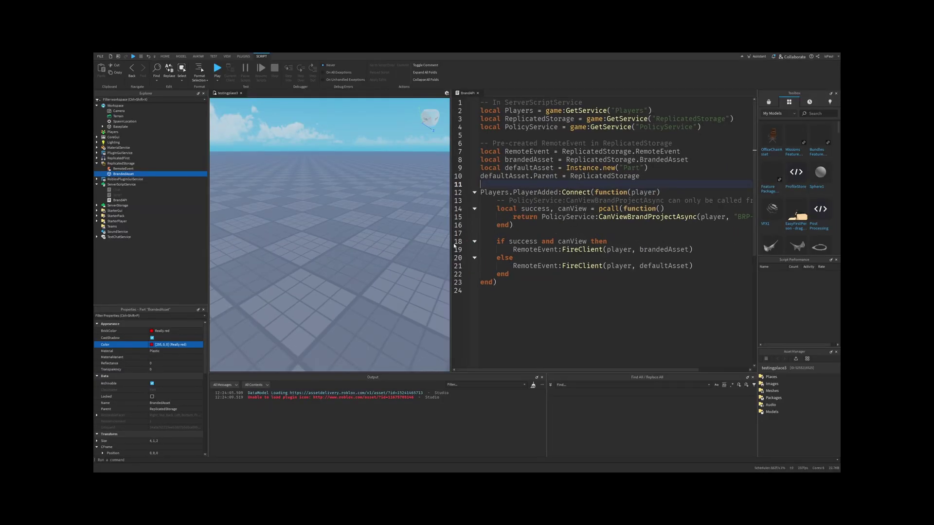
- Widen the script editor and examine the PlayerAdded handler, its pcall results and the arguments of CanViewBrandProjectAsync
drag(454, 246, 380, 246)
drag(426, 192, 621, 175)
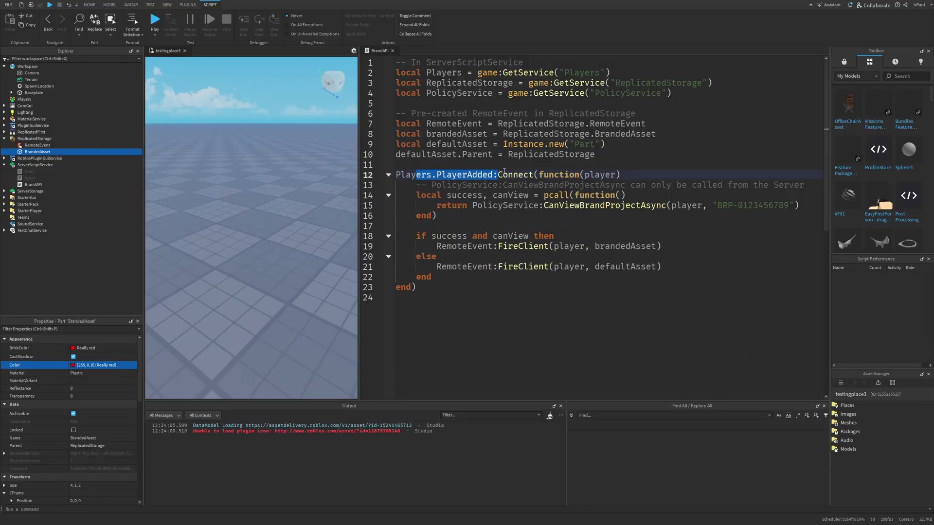
click(624, 176)
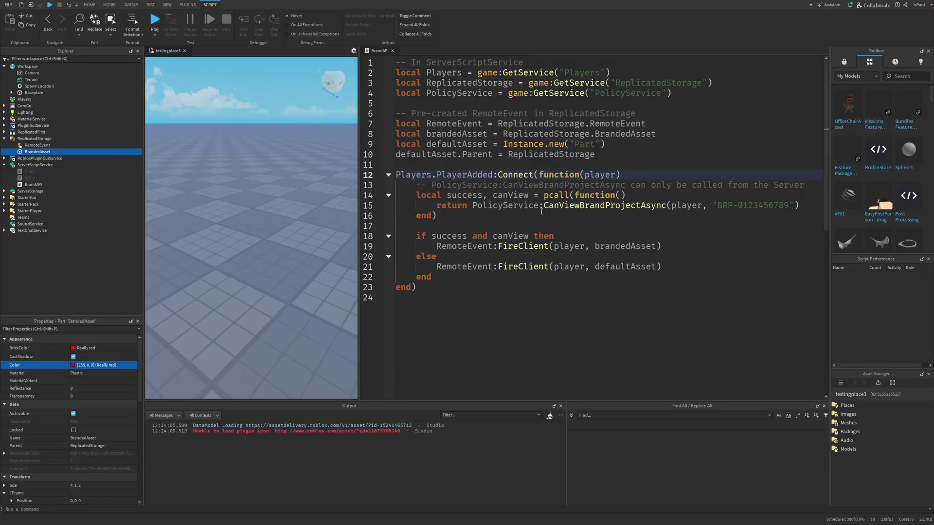
double_click(465, 195)
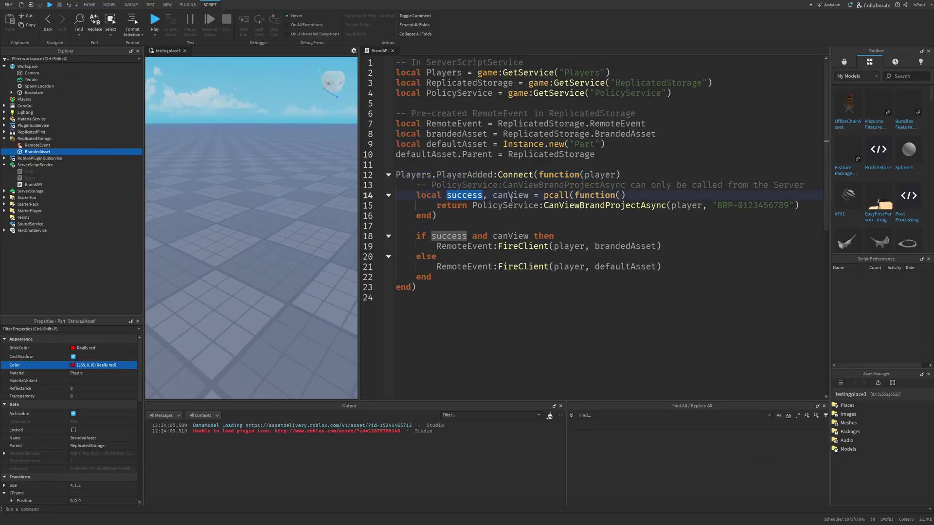
double_click(511, 196)
drag(473, 206, 673, 206)
click(541, 217)
drag(543, 206, 670, 206)
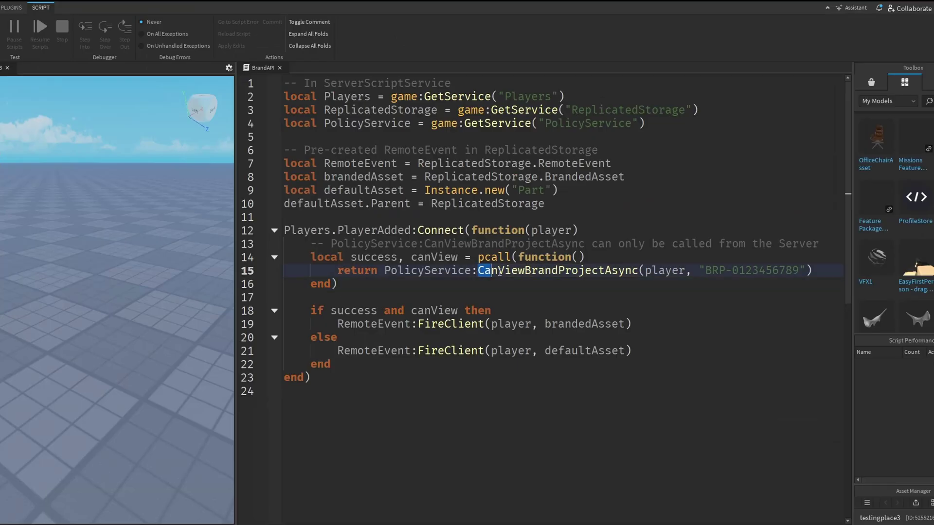
click(594, 276)
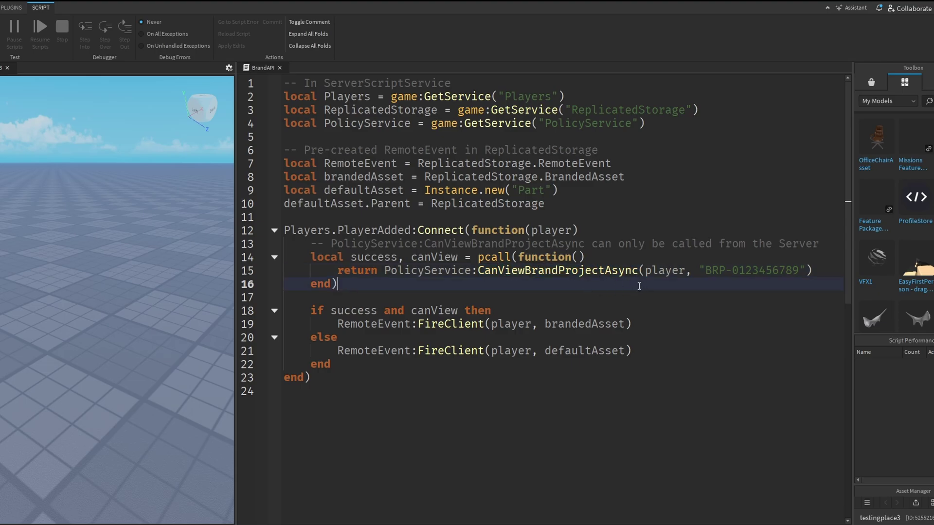
double_click(664, 270)
drag(707, 271, 799, 270)
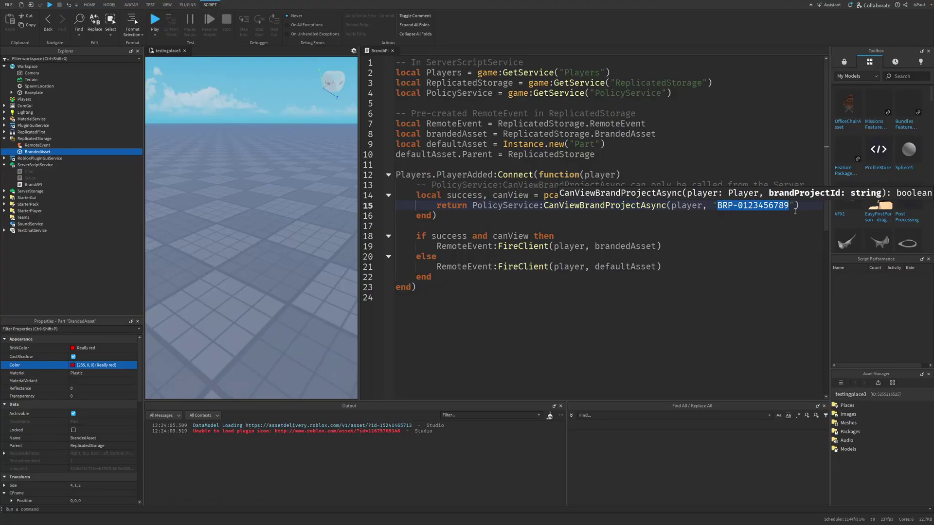
double_click(773, 204)
key(Down)
- Examine the success and canView condition and the FireClient calls that send brandedAsset or defaultAsset
drag(416, 236, 569, 241)
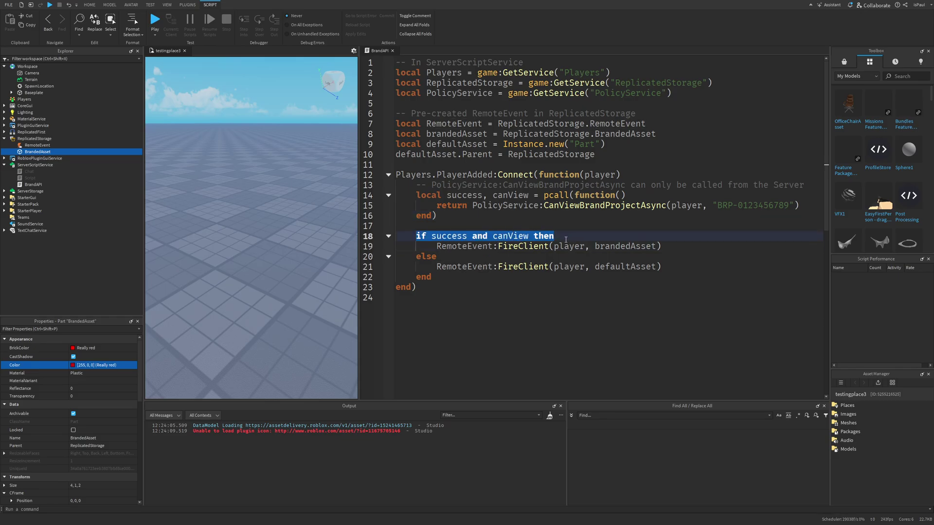
click(566, 239)
drag(498, 208, 677, 207)
click(689, 215)
click(482, 256)
double_click(630, 247)
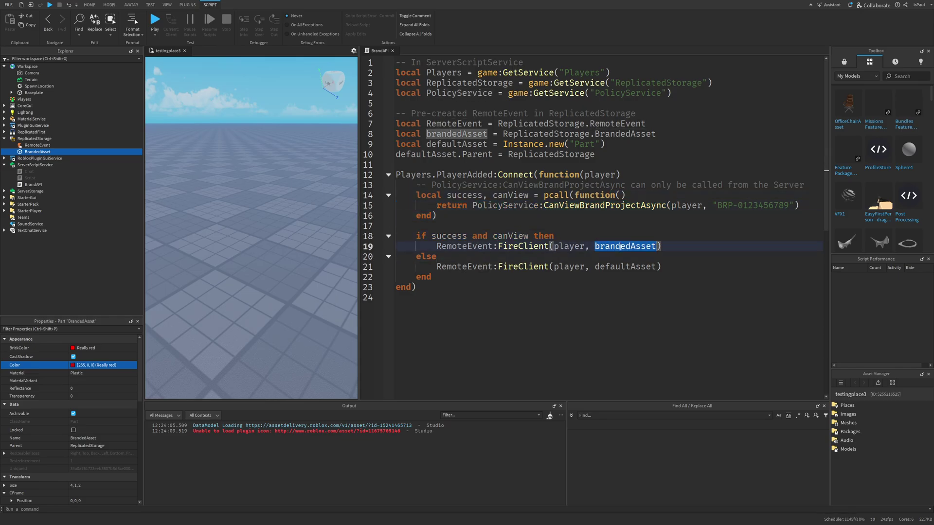
drag(436, 256, 402, 258)
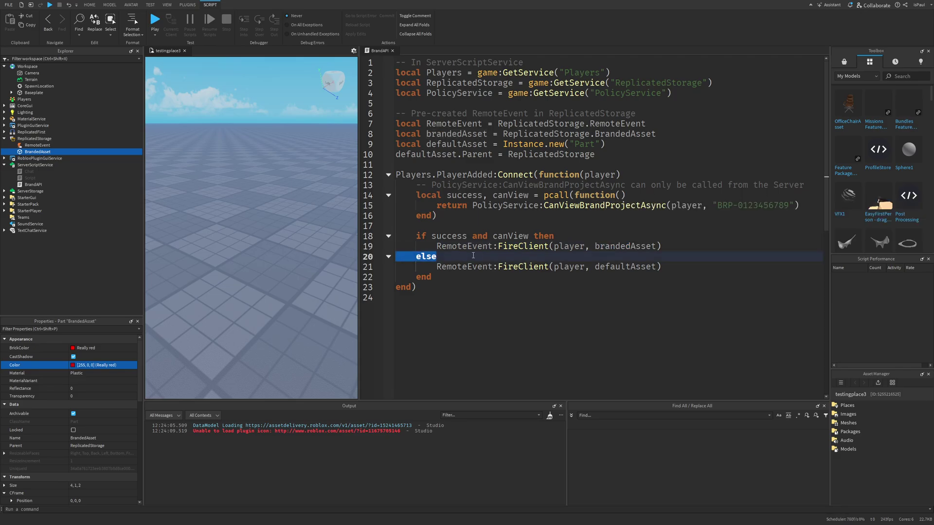
double_click(624, 267)
click(650, 277)
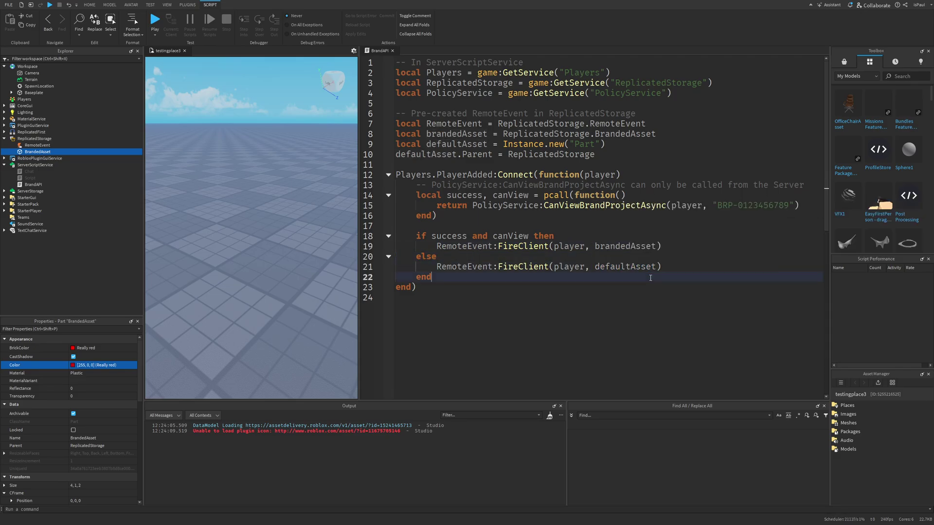
click(554, 265)
click(530, 282)
drag(549, 267, 440, 267)
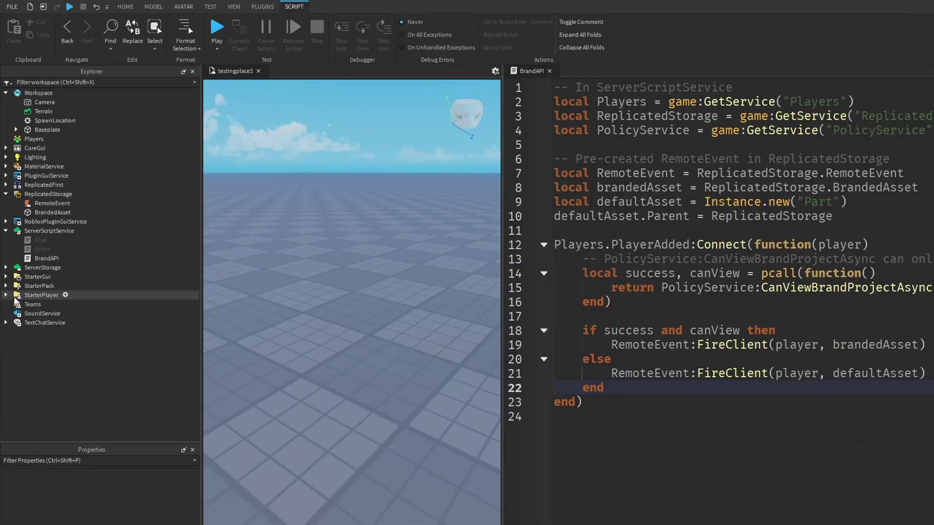
- Add a LocalScript to StarterPlayerScripts and name it BrandAPILocal
click(6, 295)
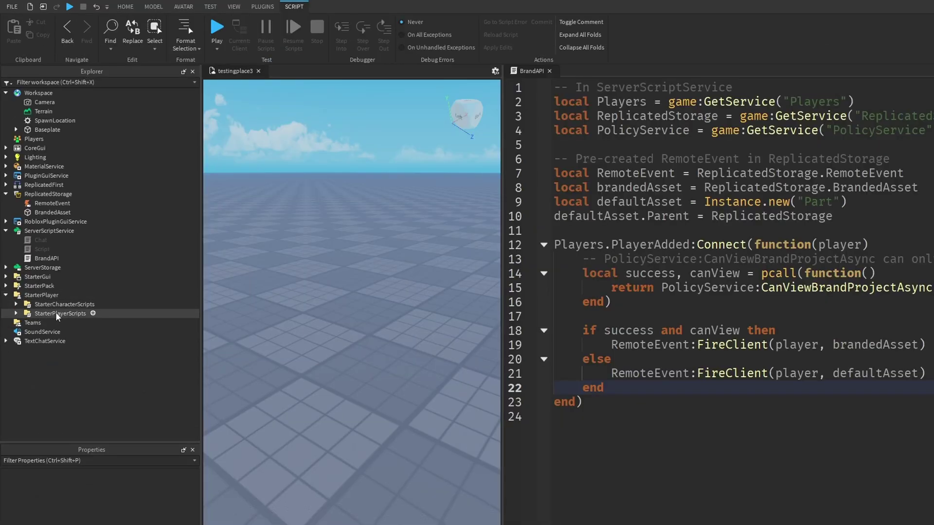
click(93, 313)
text(lo)
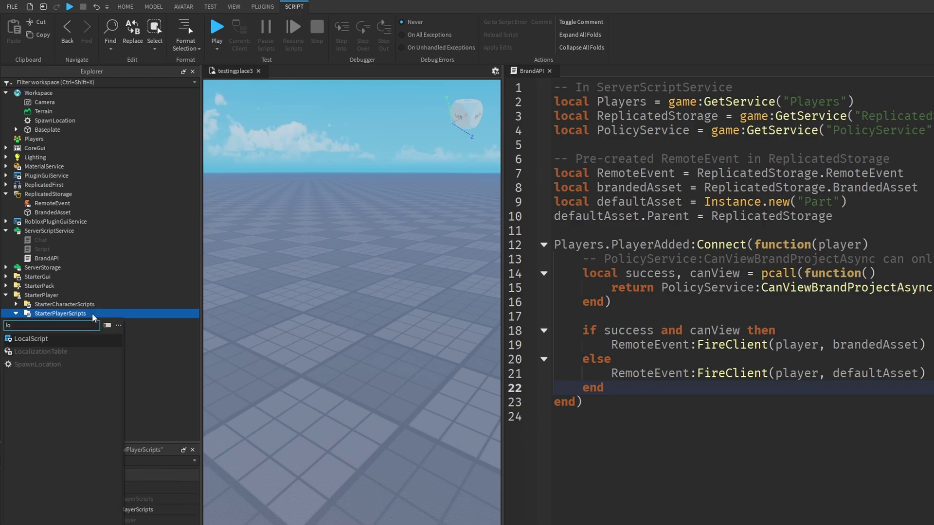
key(Return)
click(58, 326)
text(BrandAPI)
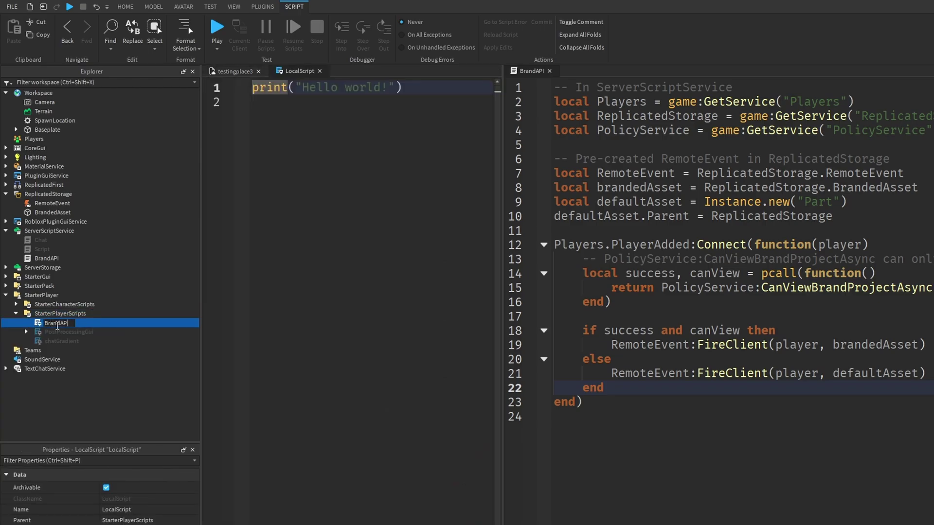
text(Lo)
text(cal)
key(Return)
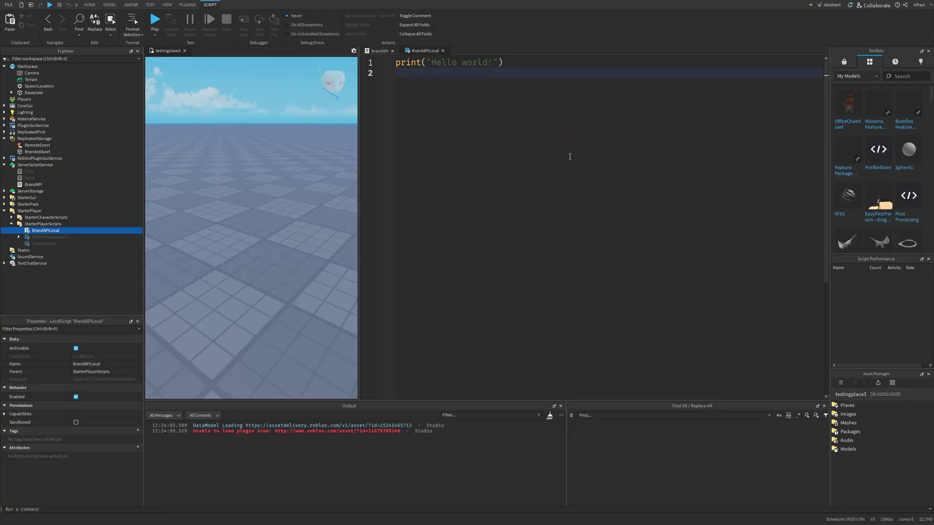
- Replace the default code in BrandAPILocal with the client-side RemoteEvent sample that clones partToLoad into workspace, and delete its Players service line
key(ctrl+a)
text(-- In StarterPlayerScripts local Players = game:GetService("Players") local ReplicatedStorage = game:GetService("ReplicatedStorage")  -- Pre-created RemoteEvent in ReplicatedStorage local RemoteEvent = ReplicatedStorage:WaitForChild("RemoteEvent")  RemoteEvent.OnClientEvent:Connect(function(partToLoad)     local clonedPart = partToLoad:Clone()     clonedPart.Parent = workspace end))
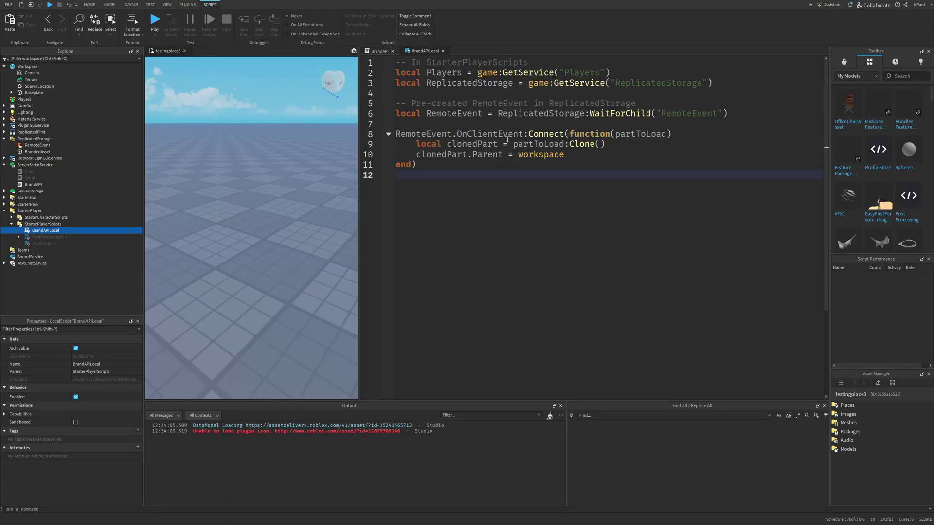
double_click(443, 72)
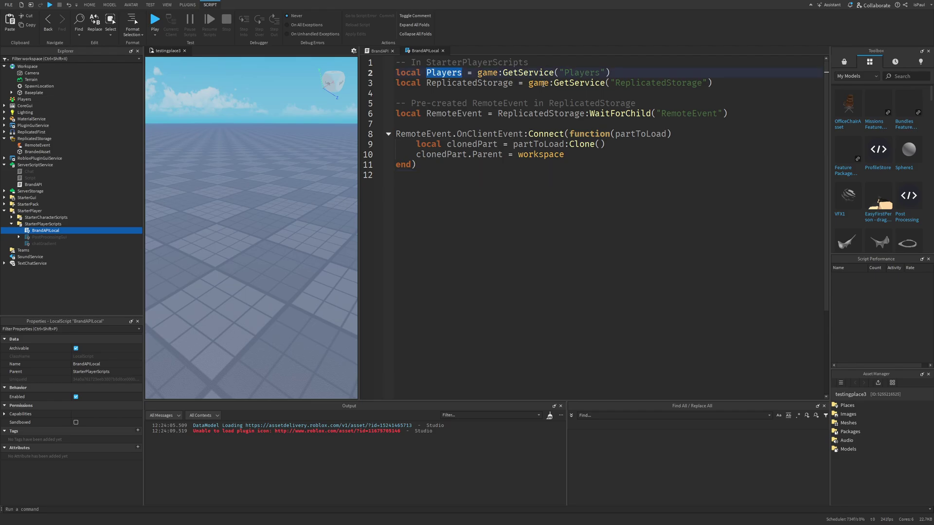
click(510, 90)
drag(619, 74, 395, 72)
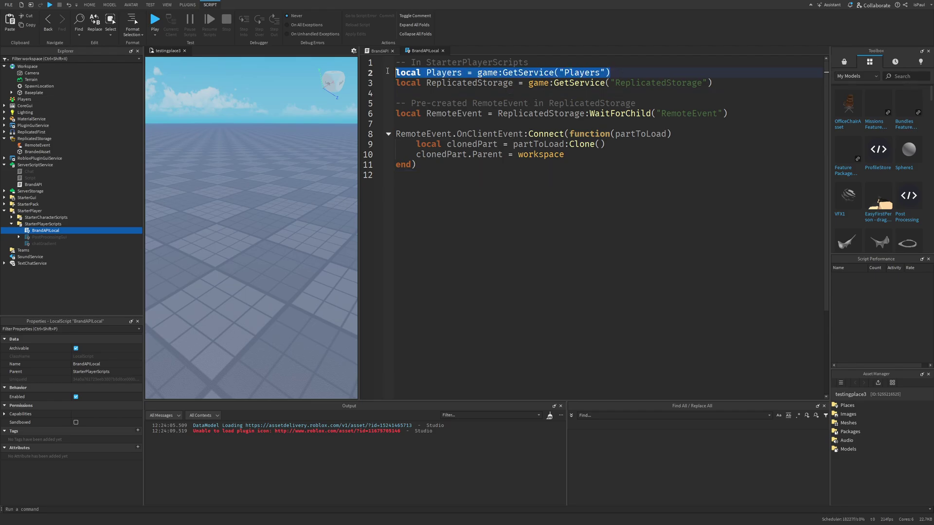
key(BackSpace)
key(BackSpace)
- Examine the OnClientEvent handler and trace its partToLoad argument to brandedAsset and defaultAsset in the BrandAPI server script
click(416, 125)
double_click(417, 125)
double_click(648, 124)
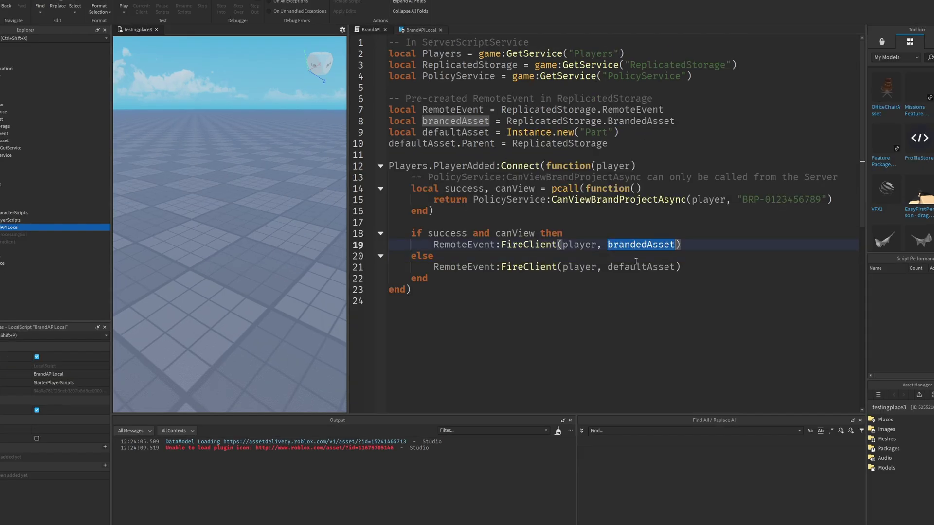
click(636, 266)
triple_click(636, 266)
click(635, 266)
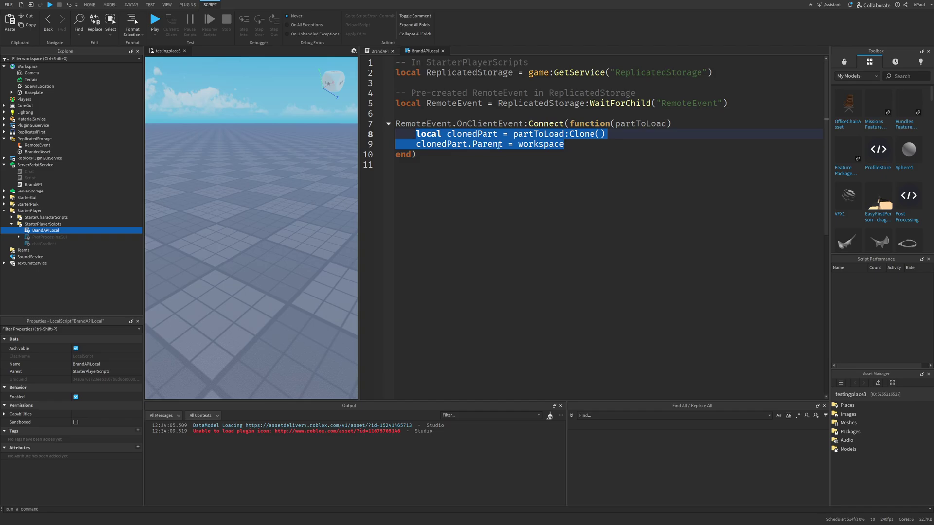
click(498, 144)
drag(417, 155, 396, 124)
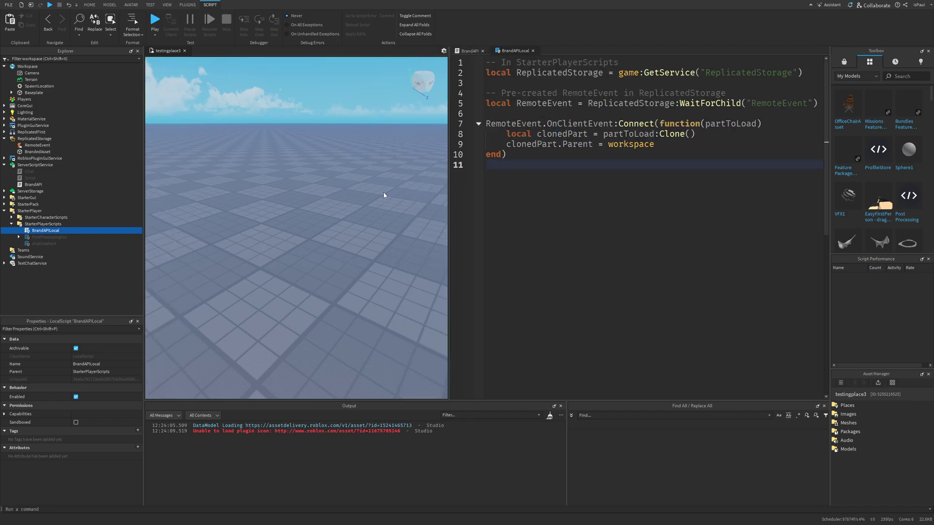
- Play-test the place and move BrandedAsset from ReplicatedStorage into Workspace, raised above the default part, to compare the two
key(F5)
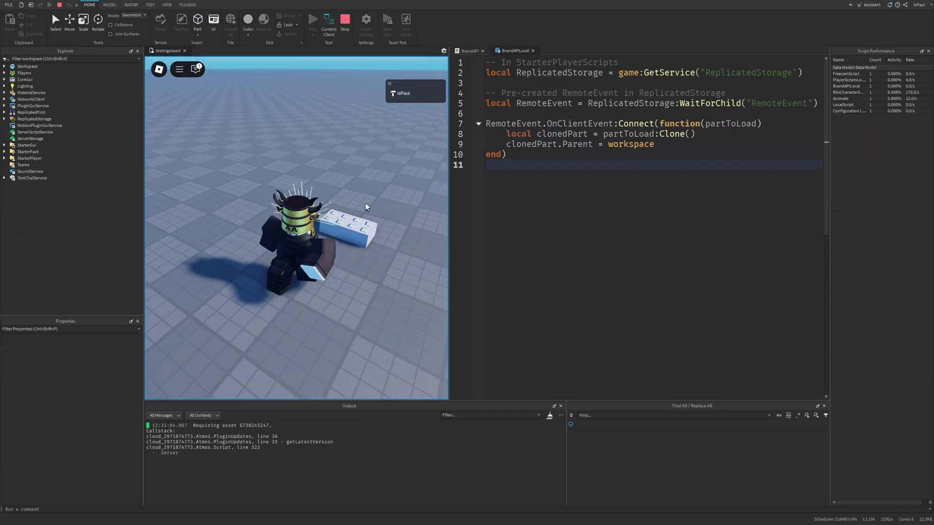
key(s)
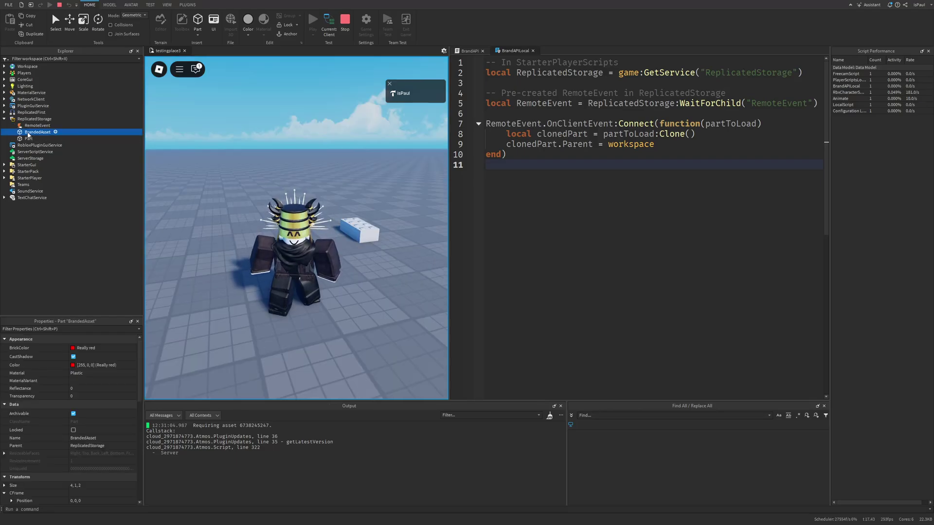
drag(28, 133, 30, 67)
drag(376, 219, 376, 166)
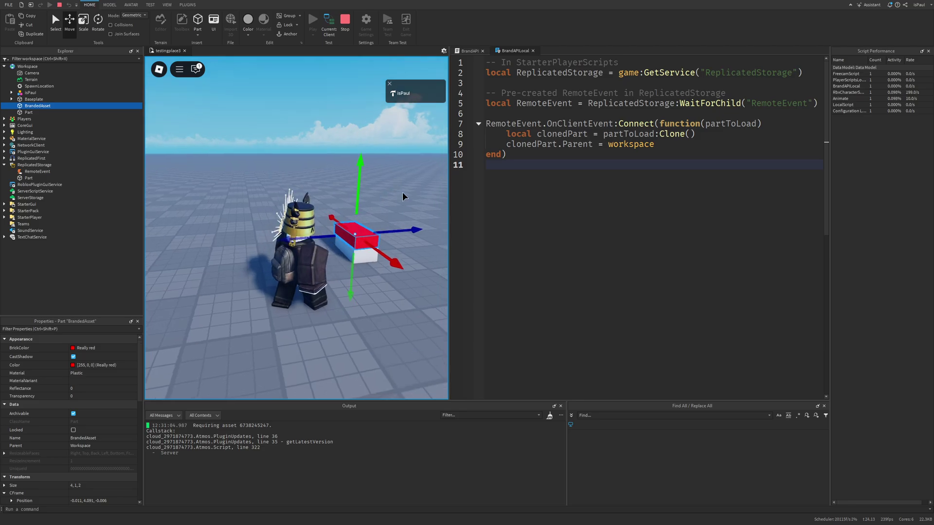
click(403, 196)
key(w)
key(a)
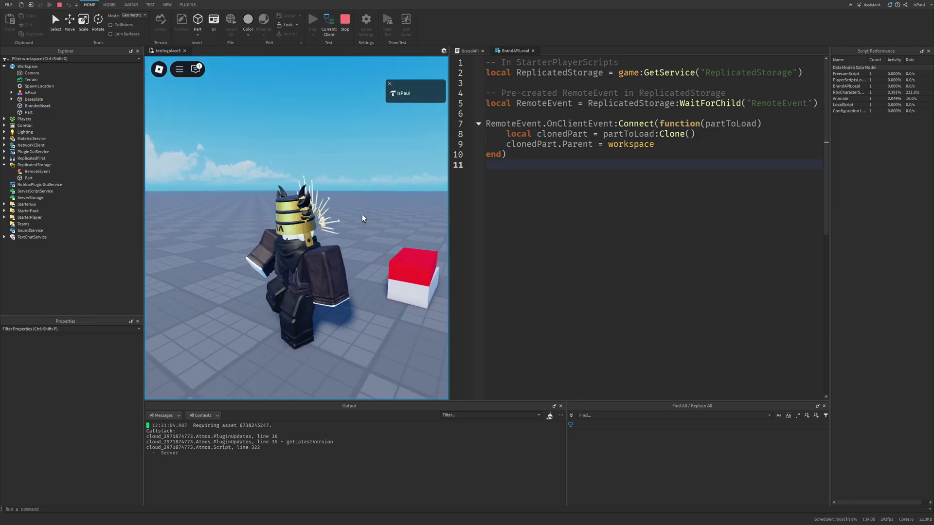
key(s)
scroll(362, 218, down, 2)
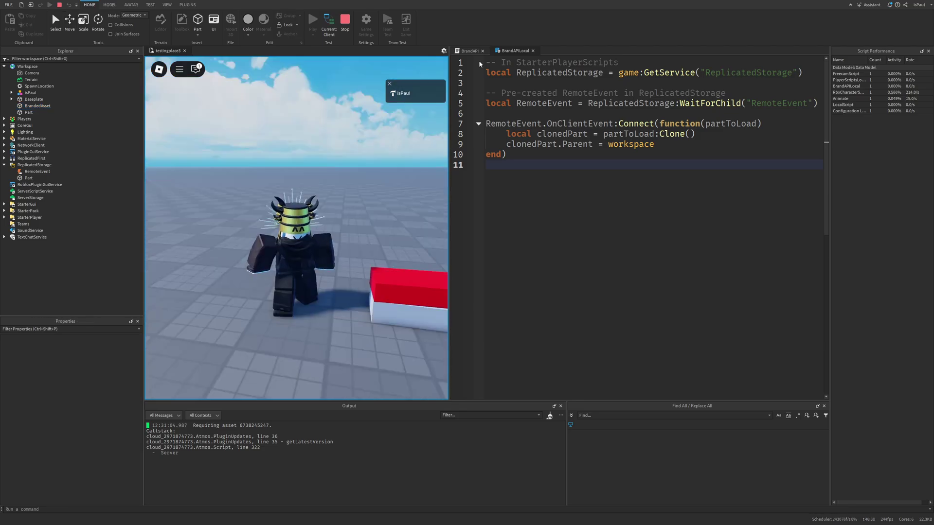
- Add the line print(success, canView) above the if statement in the BrandAPI server script
click(467, 51)
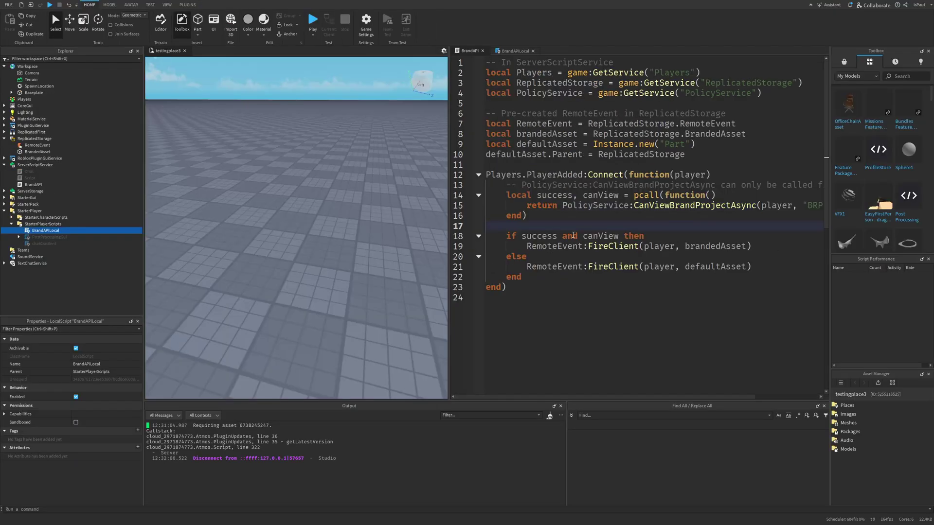
click(537, 236)
click(540, 226)
key(Return)
key(Return)
key(Up)
text(print(success, canView))
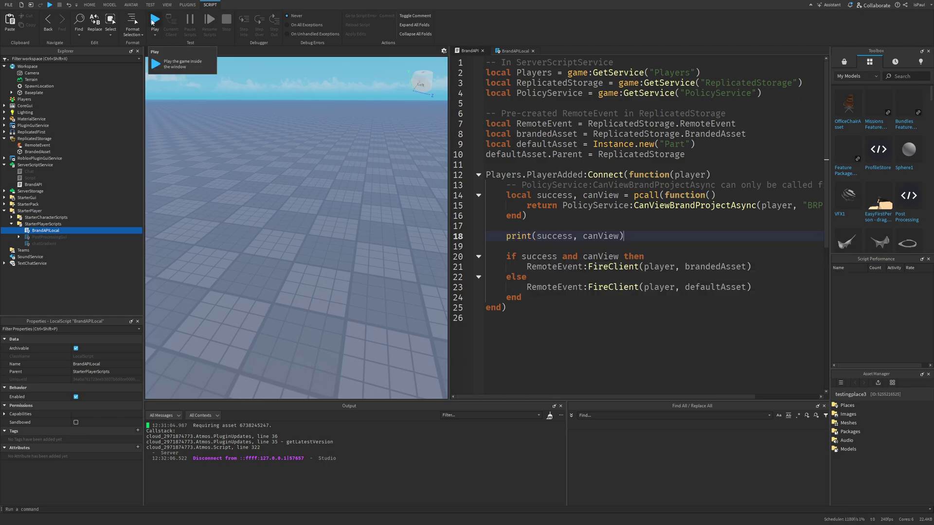
- Play-test the place and check the printed success and canView values against the CanViewBrandProjectAsync call
click(154, 20)
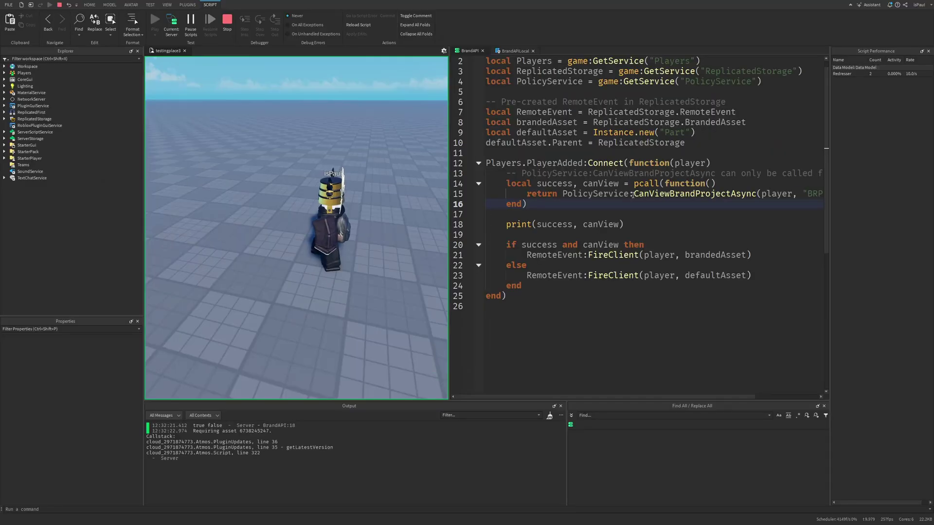
drag(634, 193, 756, 194)
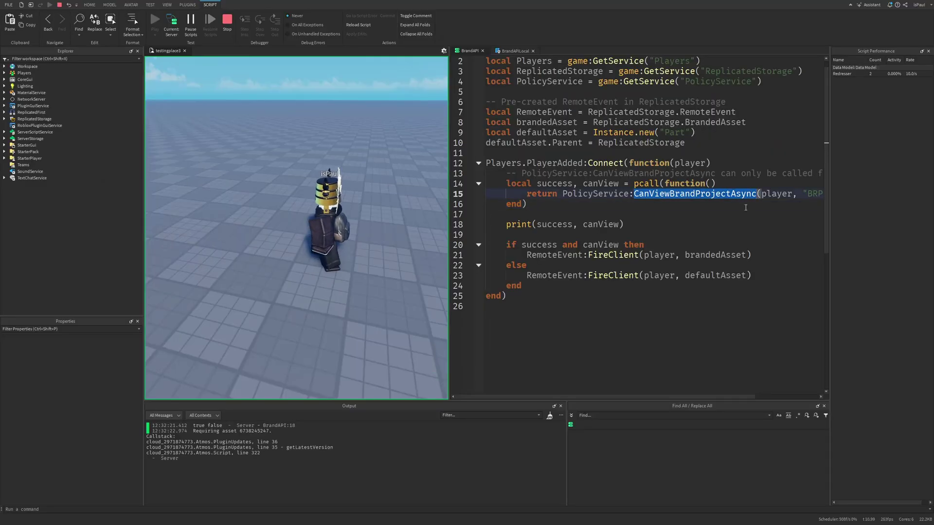
double_click(601, 224)
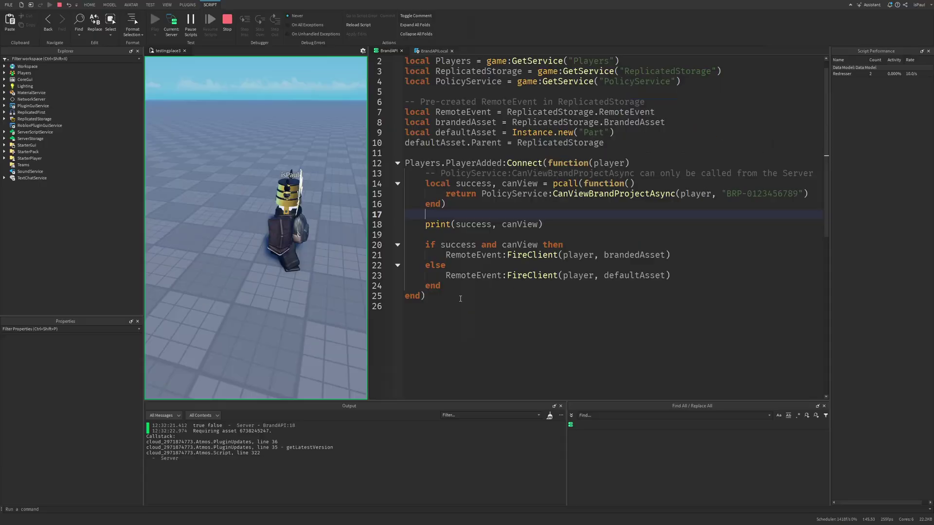
drag(571, 206, 405, 61)
drag(552, 193, 809, 194)
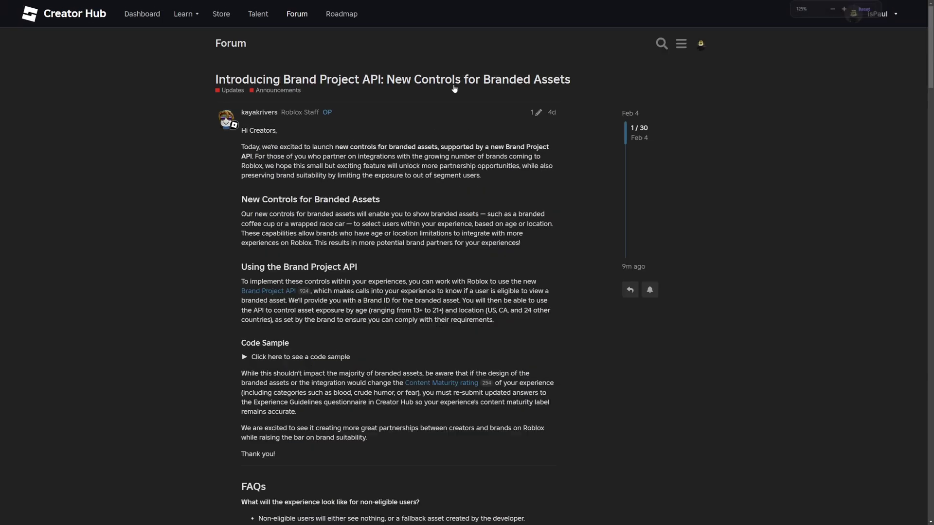
- Switch to the Creator Hub forum post introducing the Brand Project API and read its title and opening sentence
drag(216, 80, 282, 78)
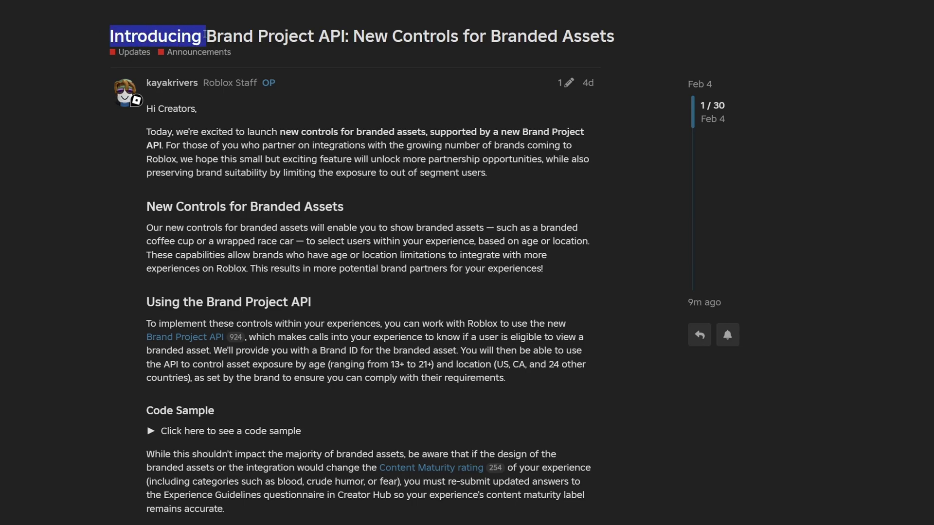
drag(204, 34, 344, 37)
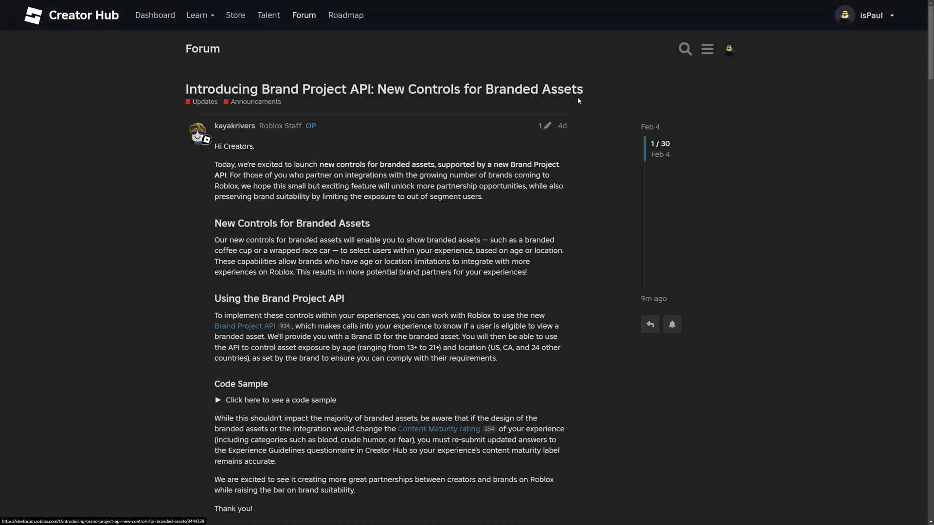
scroll(264, 87, down, 2)
drag(223, 73, 146, 127)
click(296, 81)
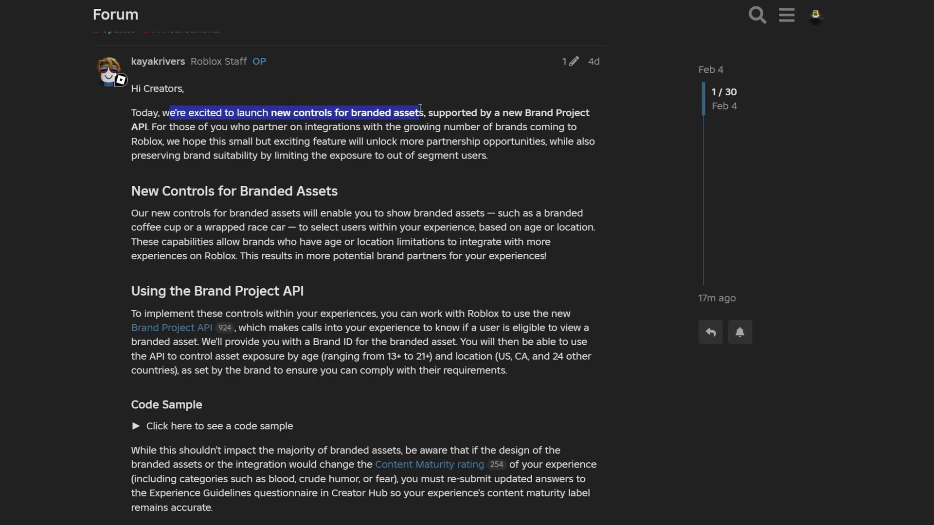
click(466, 108)
click(166, 127)
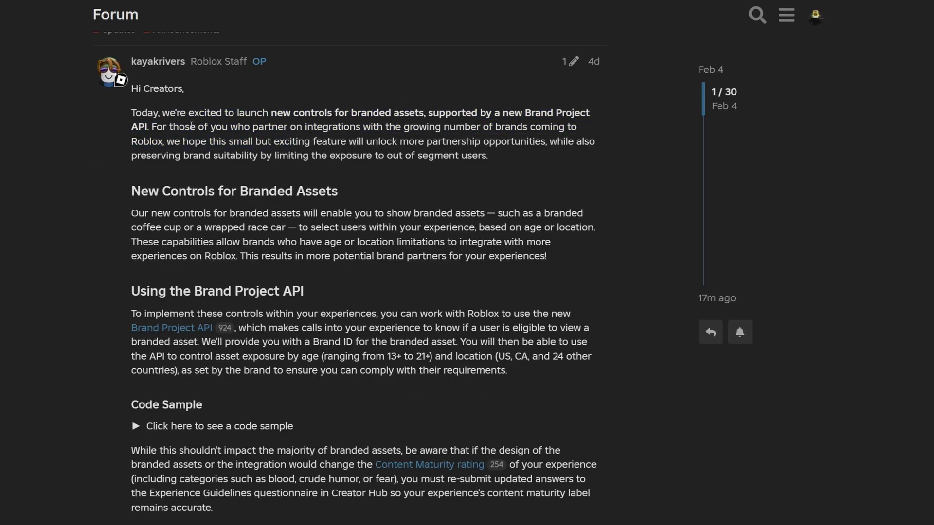
- Read the rest of the post's introduction on brand integrations, partnership opportunities and brand suitability
mouse_move(228, 128)
mouse_down()
mouse_move(520, 128)
mouse_move(163, 142)
mouse_move(227, 113)
mouse_up()
click(68, 176)
drag(357, 141, 560, 142)
click(554, 162)
drag(254, 123, 276, 117)
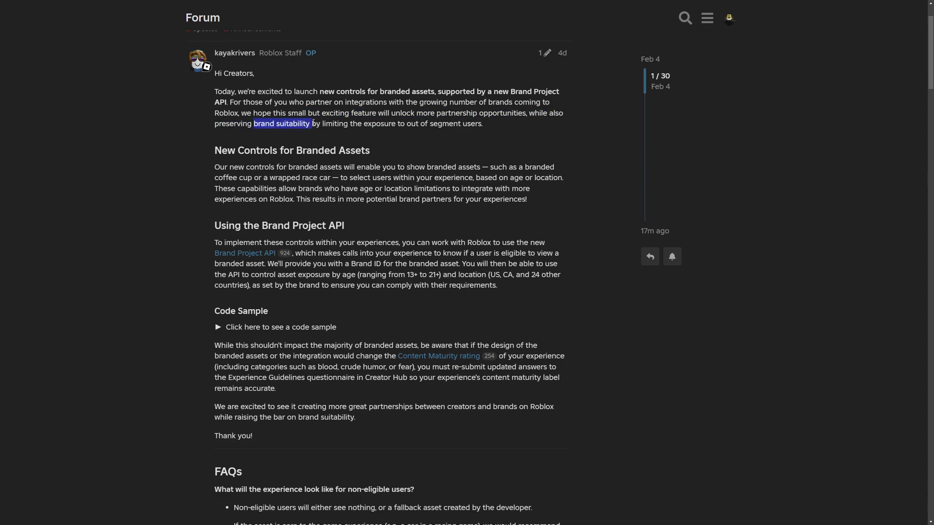
drag(321, 124, 434, 123)
click(483, 135)
- Read the New Controls for Branded Assets section on showing assets to select users by age or location
scroll(483, 132, down, 1)
drag(370, 80, 433, 90)
click(174, 110)
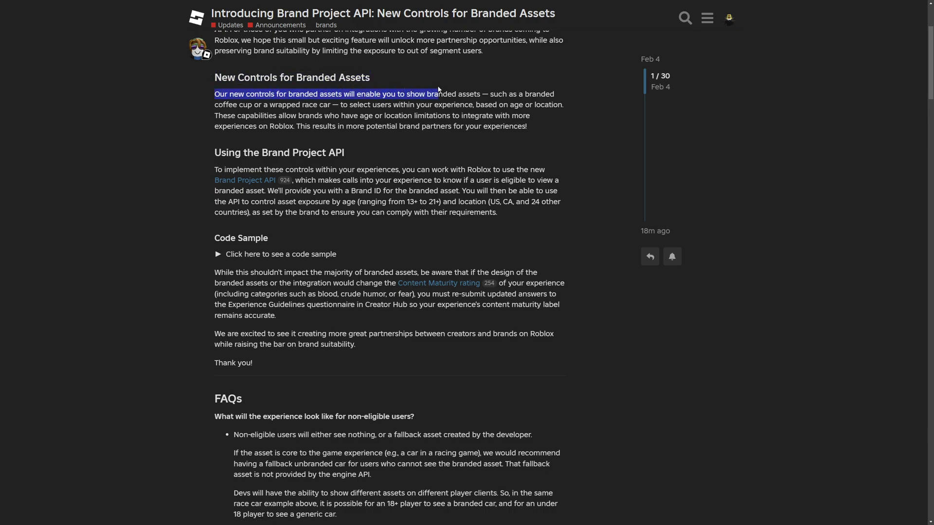
mouse_move(343, 94)
mouse_down()
mouse_move(478, 94)
mouse_move(359, 104)
mouse_up()
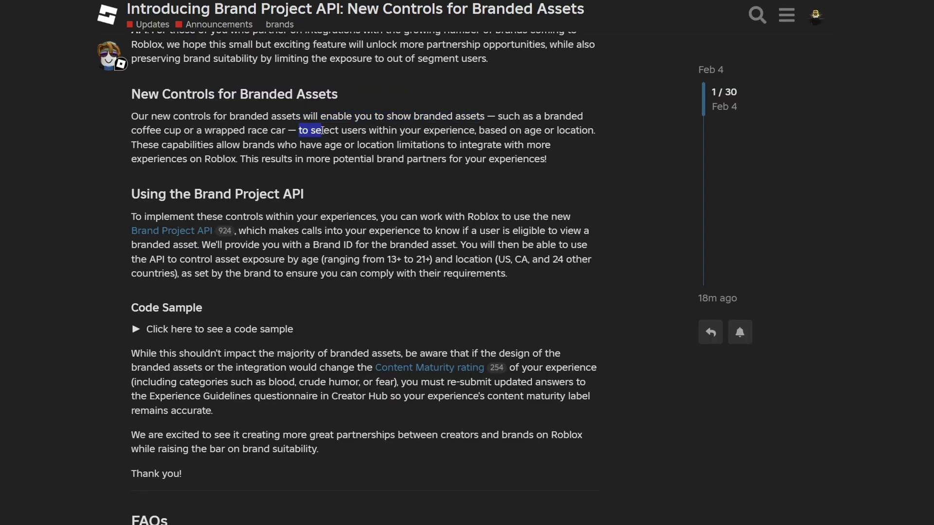
drag(323, 129, 475, 130)
click(475, 146)
drag(219, 104, 327, 105)
drag(474, 104, 564, 106)
click(570, 114)
drag(374, 151, 318, 91)
click(380, 142)
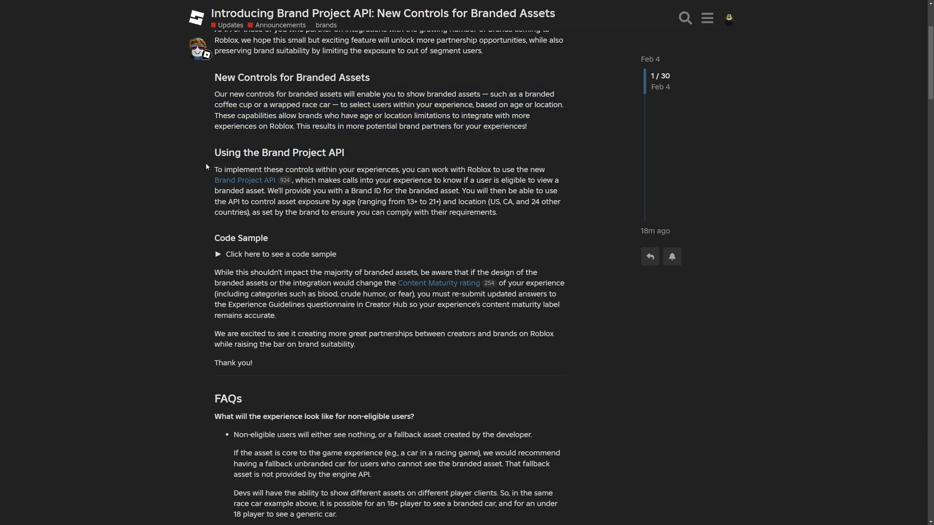
- Read in the Using the Brand Project API section how eligibility calls work and how the Brand ID is provided
drag(325, 155, 191, 152)
click(365, 154)
drag(316, 171, 263, 170)
drag(410, 169, 523, 169)
drag(213, 180, 267, 191)
drag(460, 190, 493, 191)
- Examine the age ranges and locations by which the Brand Project API can control asset exposure to meet brand requirements
drag(502, 245, 407, 262)
click(349, 267)
click(419, 264)
click(427, 265)
drag(474, 266, 435, 263)
click(482, 267)
drag(536, 259, 230, 277)
click(201, 289)
drag(289, 214, 401, 213)
click(416, 224)
scroll(416, 242, up, 1)
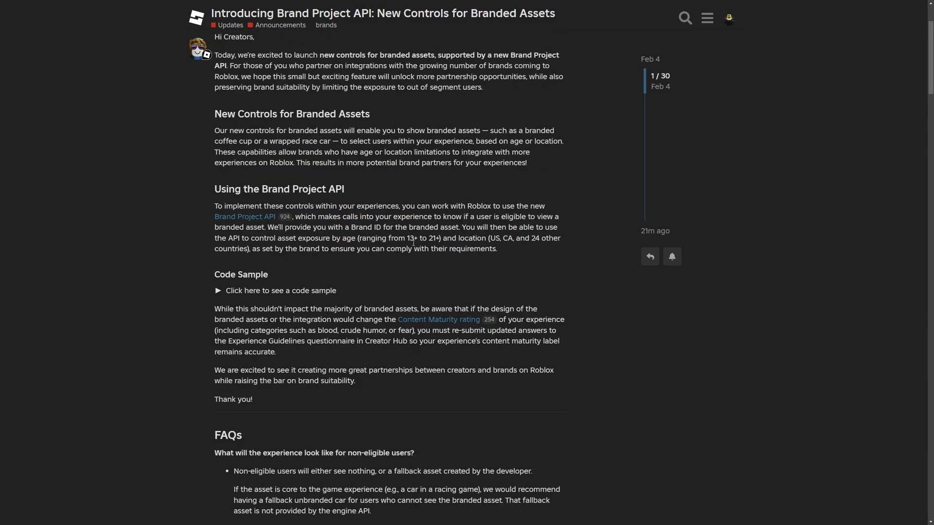
scroll(398, 234, down, 1)
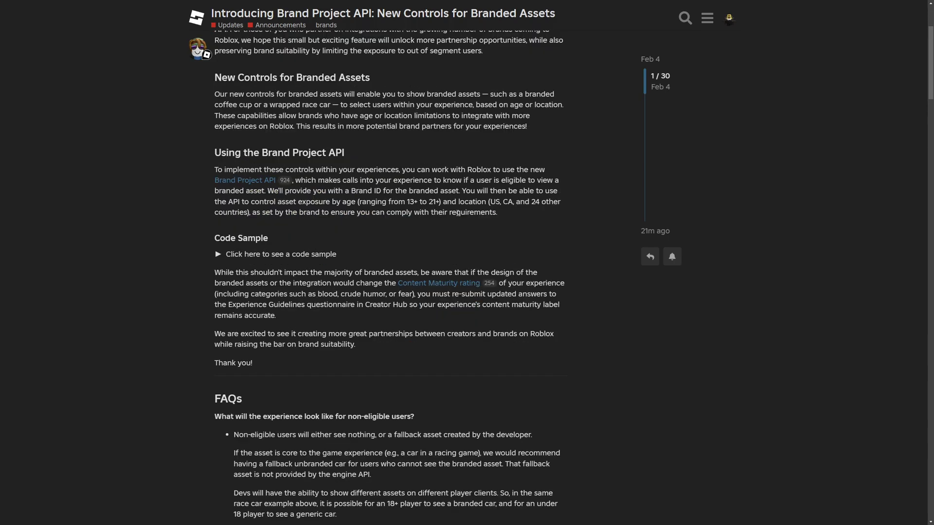
mouse_move(419, 201)
mouse_down()
mouse_move(394, 201)
mouse_move(424, 201)
mouse_up()
click(440, 215)
- Expand the post's code sample, look over the server-side script and collapse the sample again
scroll(435, 204, down, 3)
scroll(291, 214, up, 1)
click(254, 141)
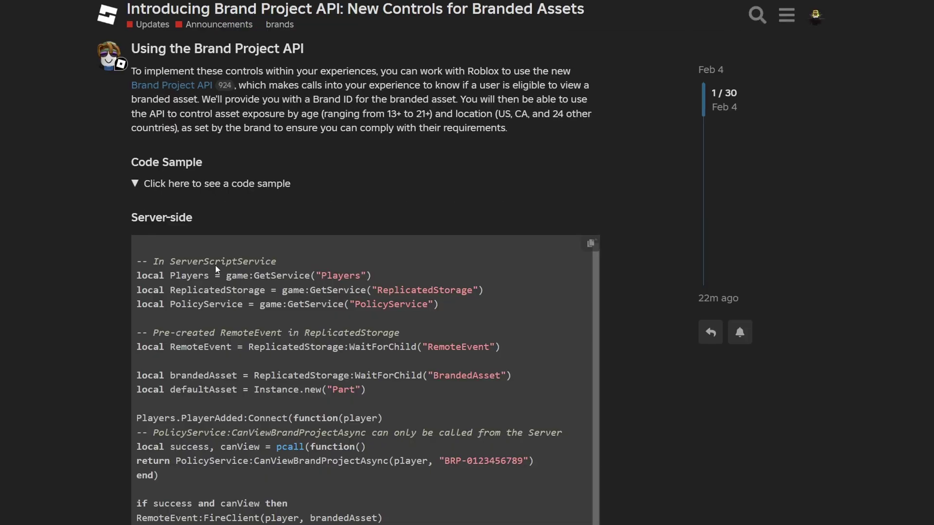
scroll(217, 270, down, 1)
scroll(204, 257, up, 1)
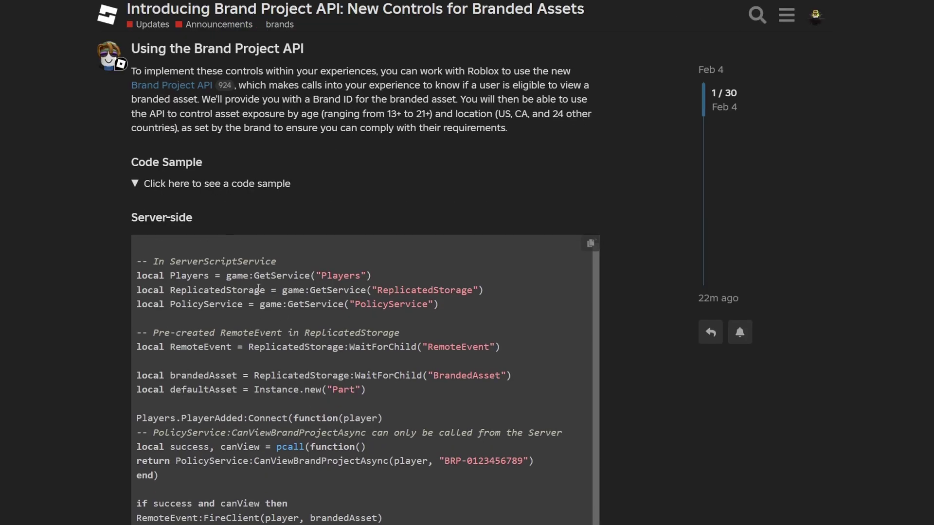
click(139, 185)
- Read the paragraph below the code sample on how branded assets may affect the experience's content maturity rating
drag(210, 162, 414, 166)
click(431, 152)
drag(251, 163, 323, 184)
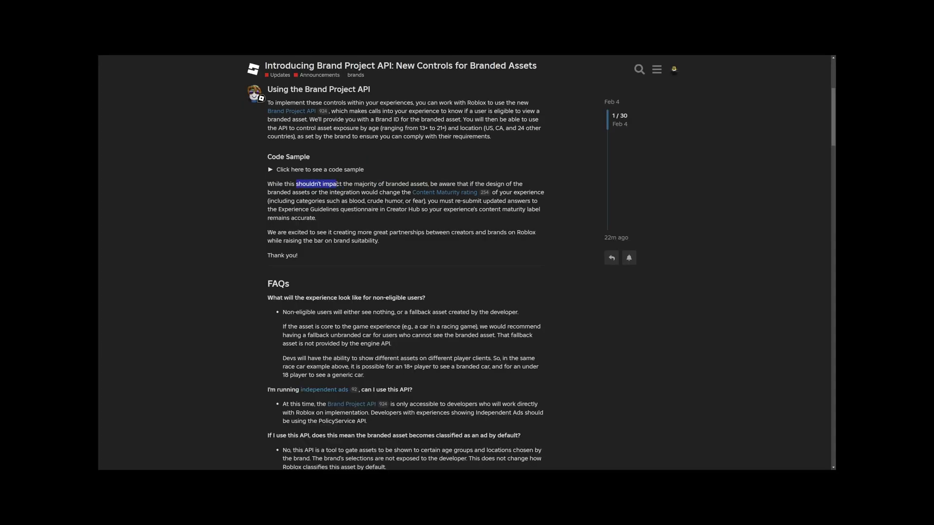
click(363, 224)
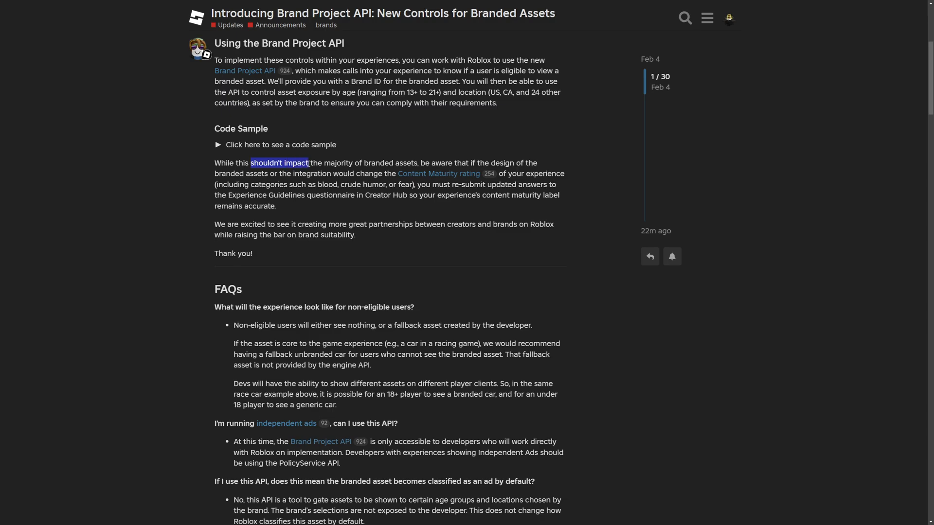
- Read the opening statement below the code sample about the impact on the majority of branded assets
click(250, 164)
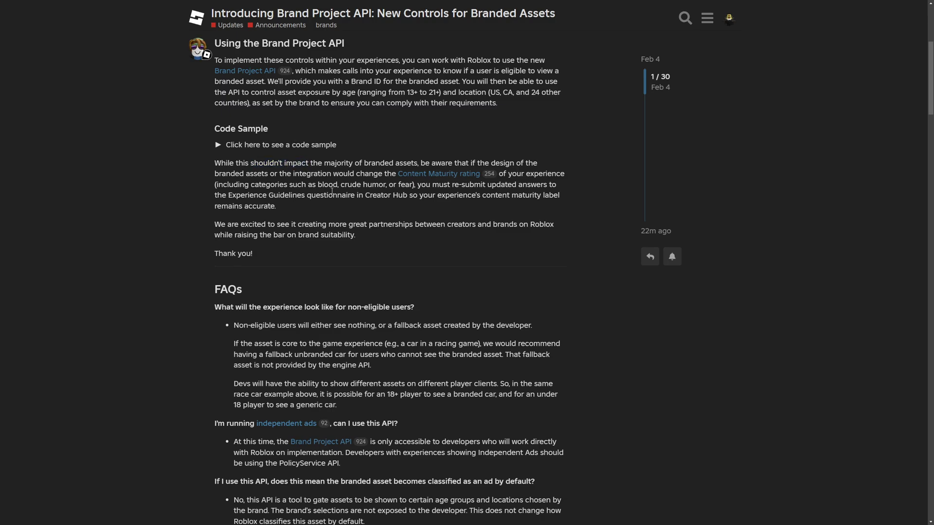
drag(259, 163, 305, 163)
click(320, 175)
drag(249, 163, 308, 163)
click(308, 165)
drag(249, 163, 309, 163)
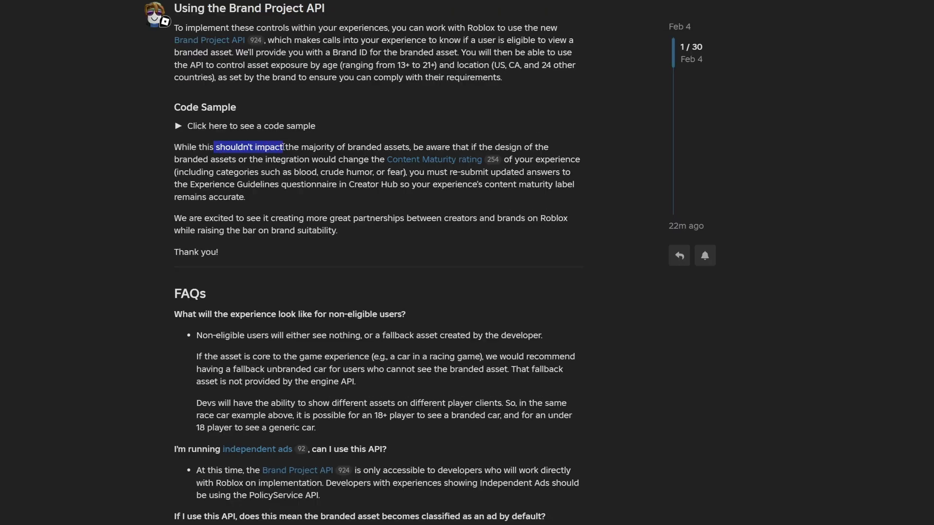
click(263, 150)
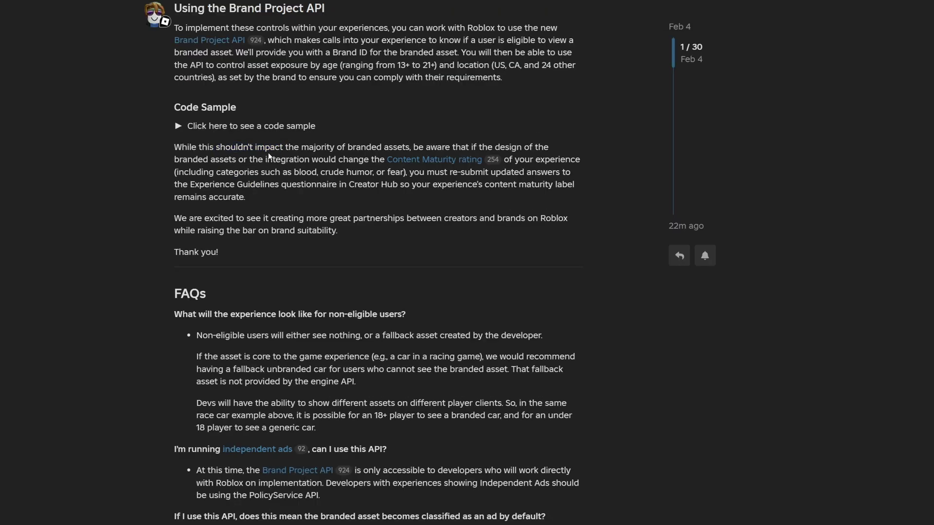
drag(215, 148, 282, 148)
click(308, 167)
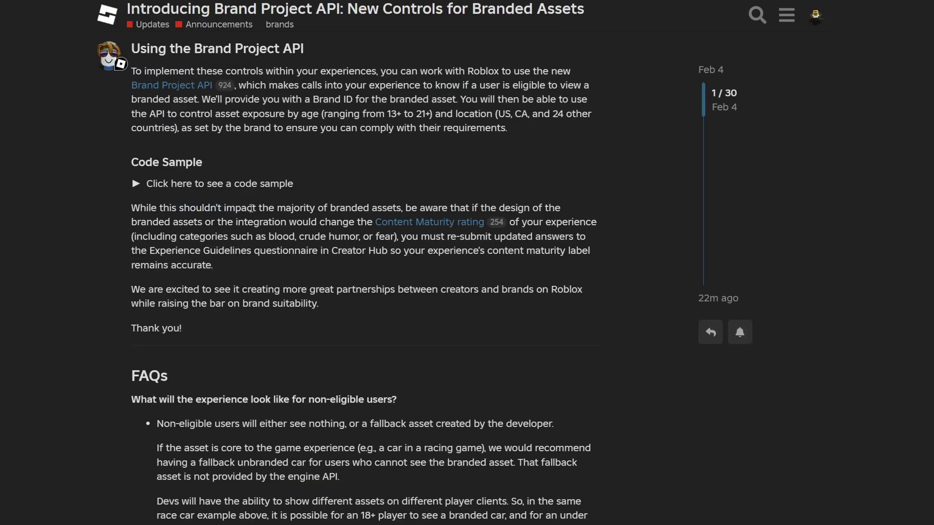
- Read when branded assets require re-submitting the Experience Guidelines questionnaire for the content maturity label
drag(421, 167, 564, 175)
drag(240, 185, 276, 206)
shift+click(220, 173)
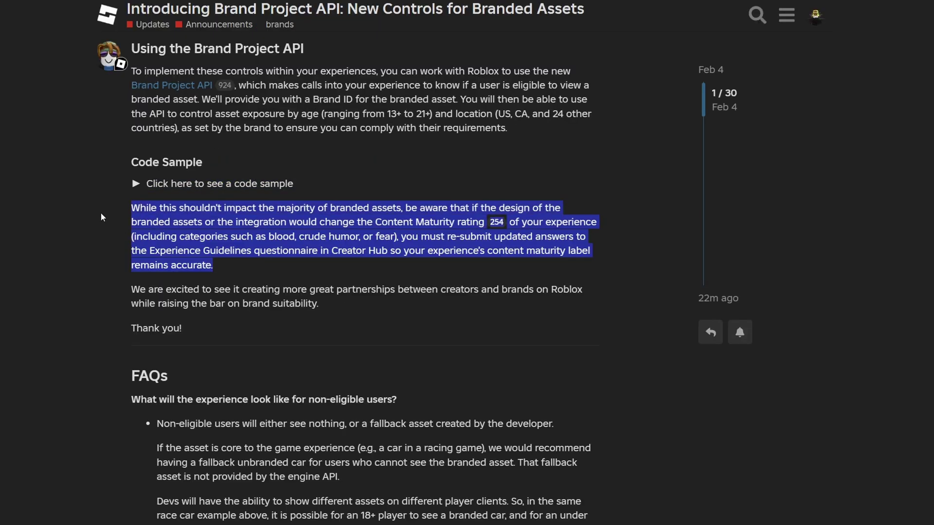
drag(104, 222, 89, 209)
click(96, 230)
drag(202, 221, 174, 222)
drag(213, 265, 112, 204)
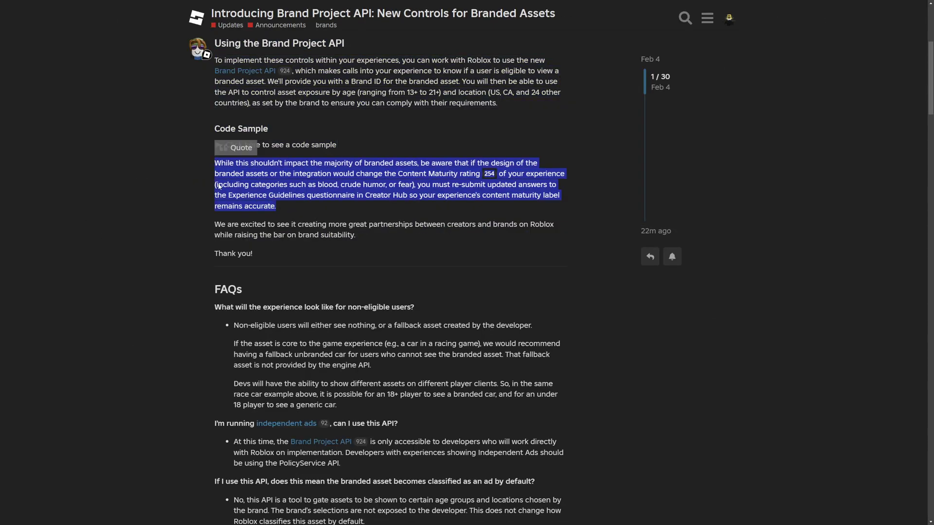
click(377, 196)
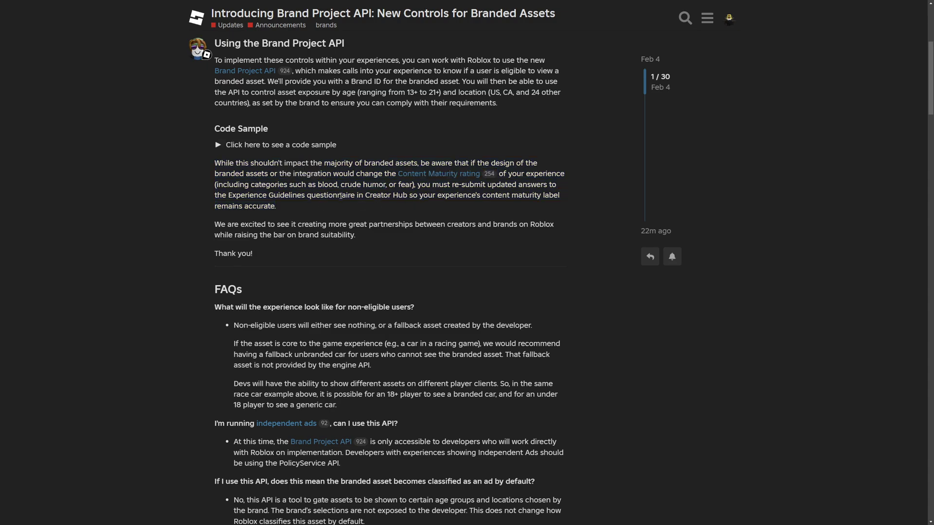
drag(215, 188, 413, 187)
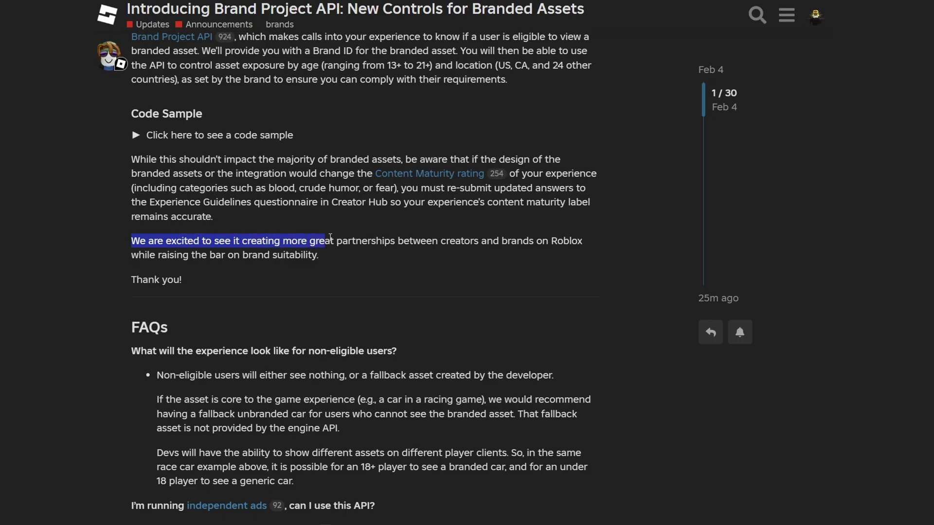
- Read the announcement's closing lines about partnerships between creators and brands and about brand suitability
drag(396, 240, 588, 246)
drag(131, 255, 291, 258)
click(368, 206)
drag(254, 216, 214, 217)
click(276, 232)
scroll(214, 176, down, 3)
- Read the FAQ question about non-eligible users and recheck the age range in the Using the Brand Project API section
drag(248, 145, 347, 124)
click(254, 178)
scroll(238, 179, down, 1)
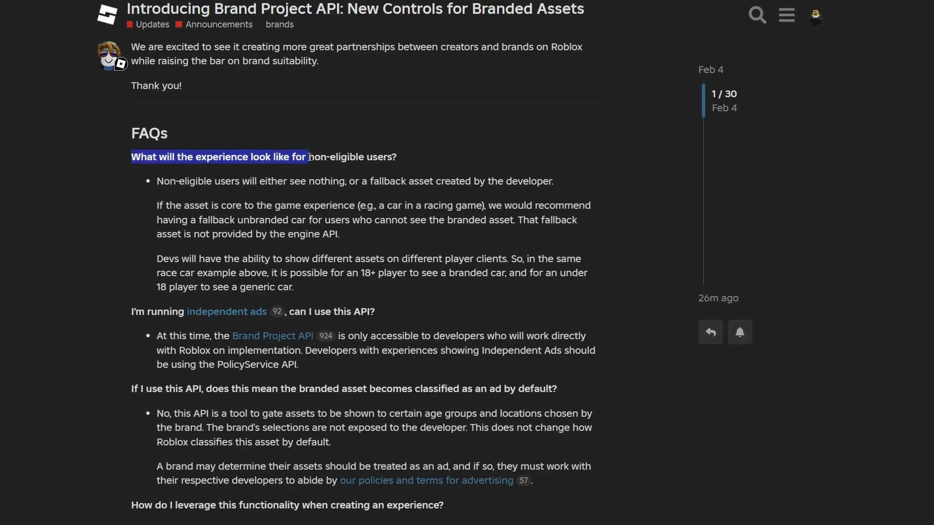
drag(309, 156, 360, 156)
click(406, 159)
drag(156, 181, 205, 181)
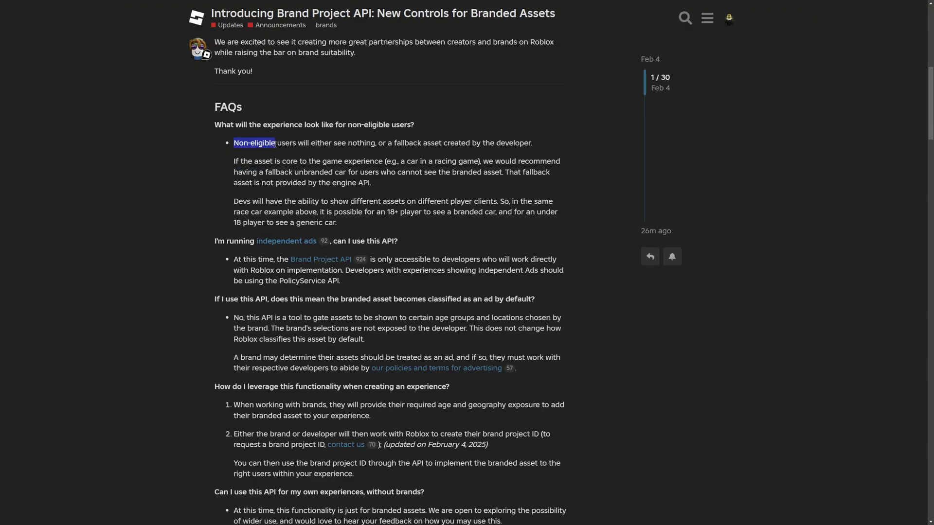
click(287, 155)
drag(436, 129, 372, 132)
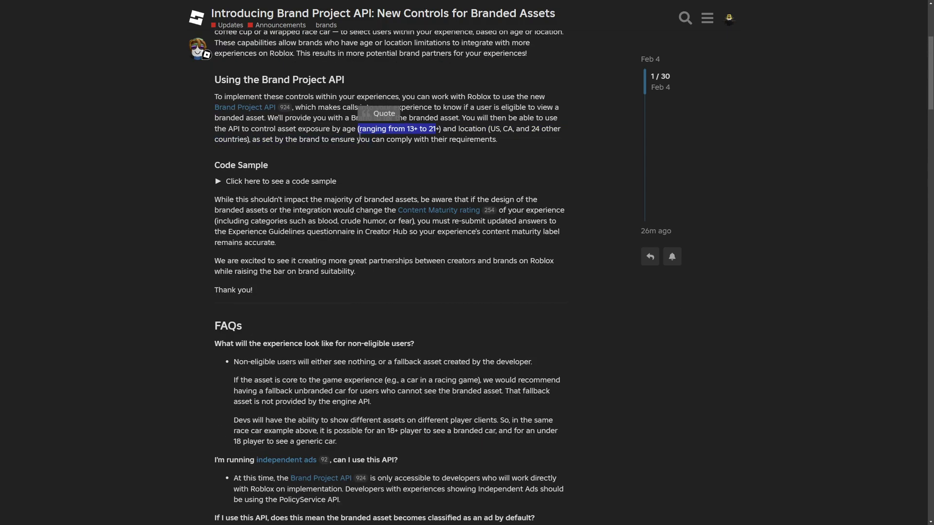
scroll(336, 160, down, 4)
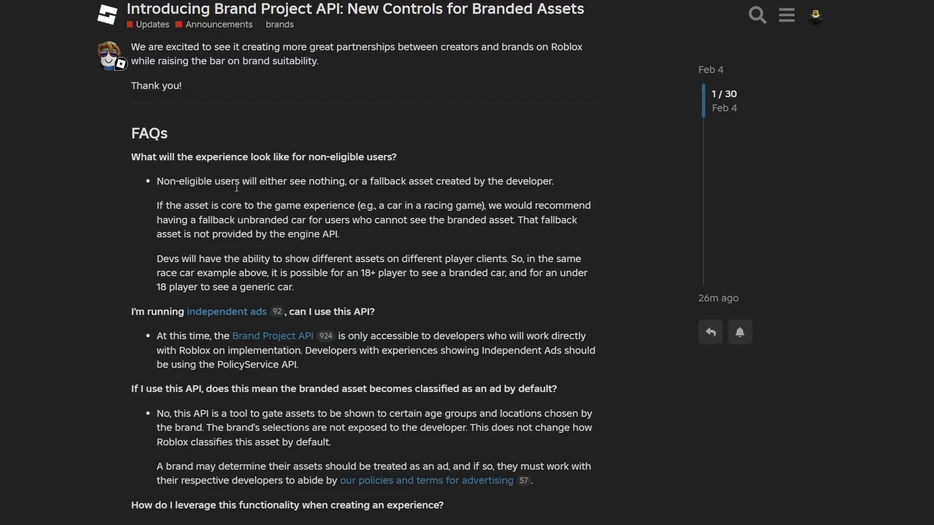
- Read the first FAQ answer on what non-eligible users see and who creates the fallback asset
drag(237, 180, 567, 184)
drag(156, 205, 192, 192)
drag(260, 152, 452, 141)
click(466, 160)
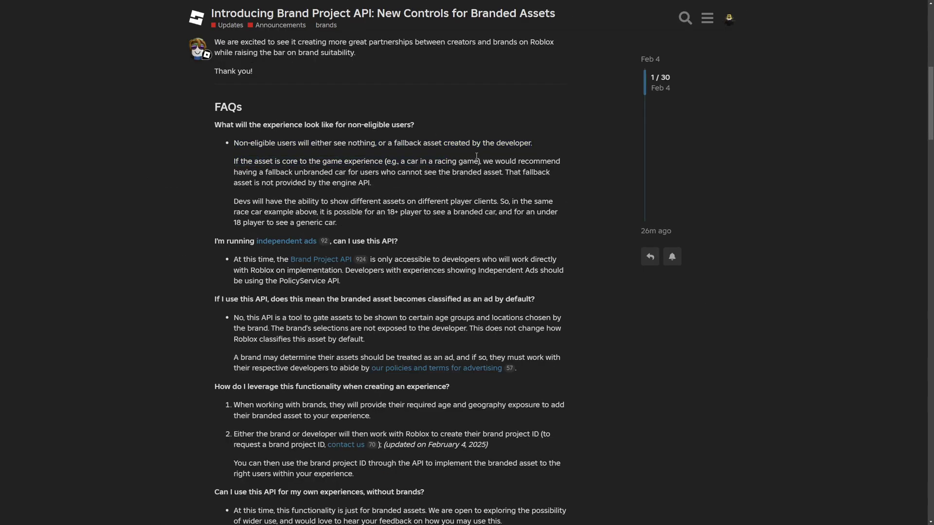
drag(392, 145, 443, 145)
click(444, 145)
- Expand the code sample, examine how brandedAsset and defaultAsset are defined in the server-side script, and collapse it again
scroll(503, 143, up, 3)
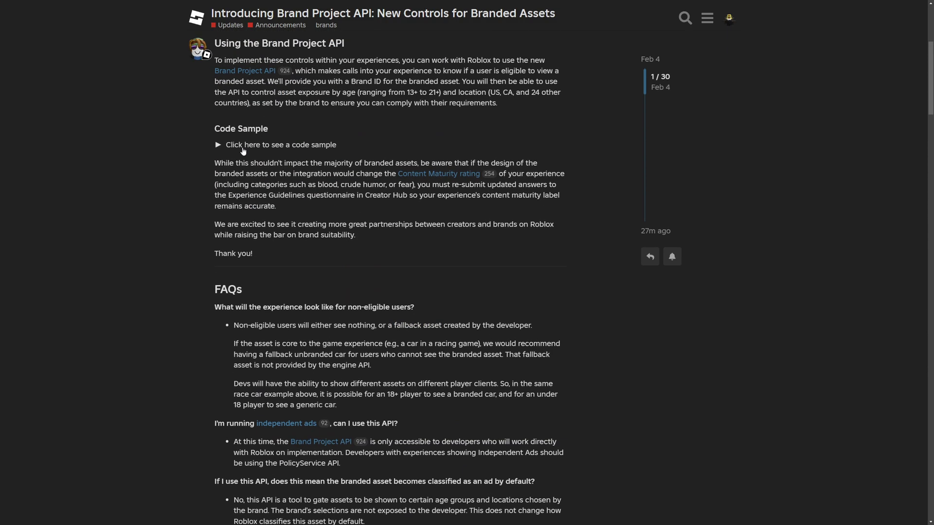
click(273, 144)
scroll(278, 205, down, 1)
double_click(294, 240)
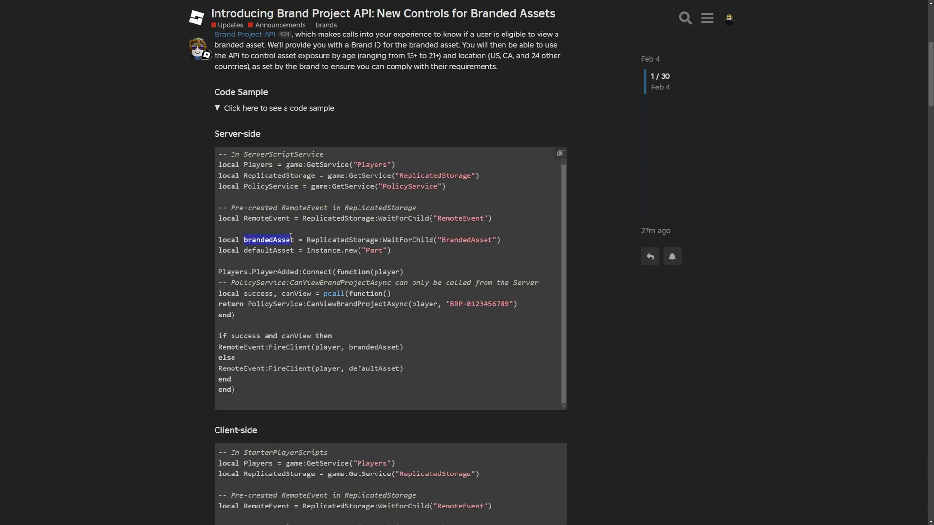
drag(244, 250, 271, 251)
click(310, 263)
drag(342, 157, 247, 154)
click(298, 194)
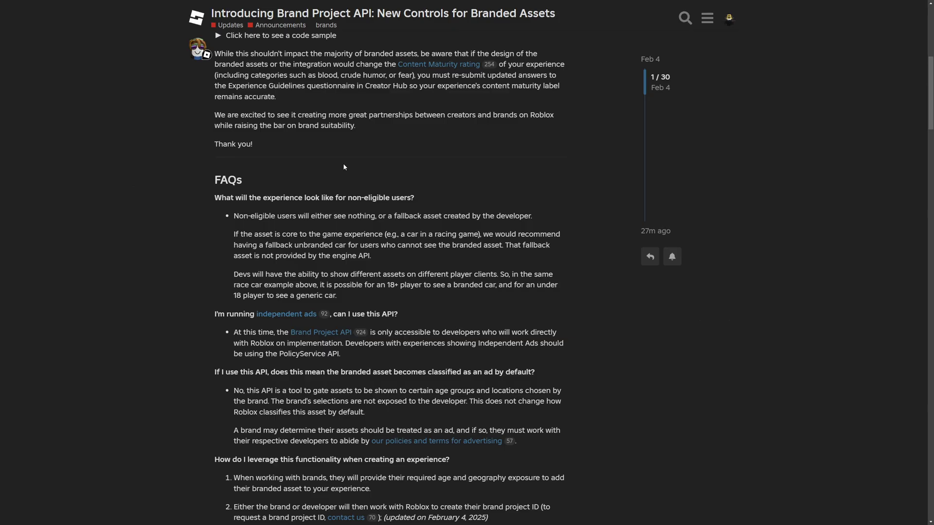
- Reread the FAQ statement about the fallback asset created by the developer
scroll(344, 164, down, 1)
drag(531, 197, 452, 180)
click(412, 191)
click(452, 181)
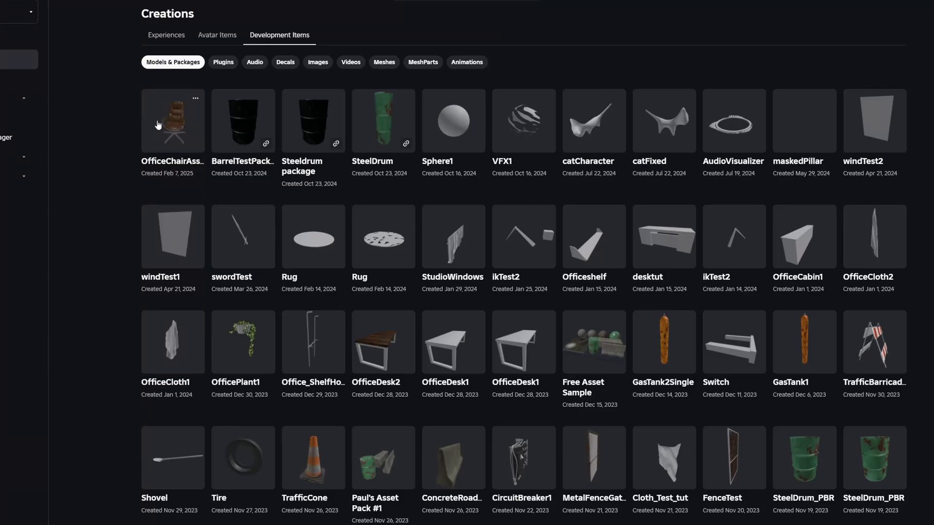
- Open OfficeChairAsset from the Creator Hub's development items and look over its configuration page
click(154, 132)
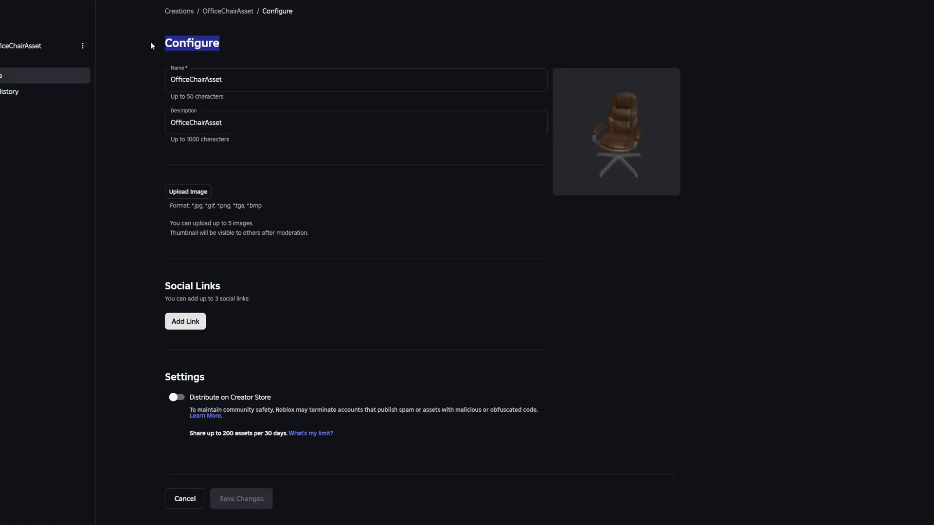
click(292, 126)
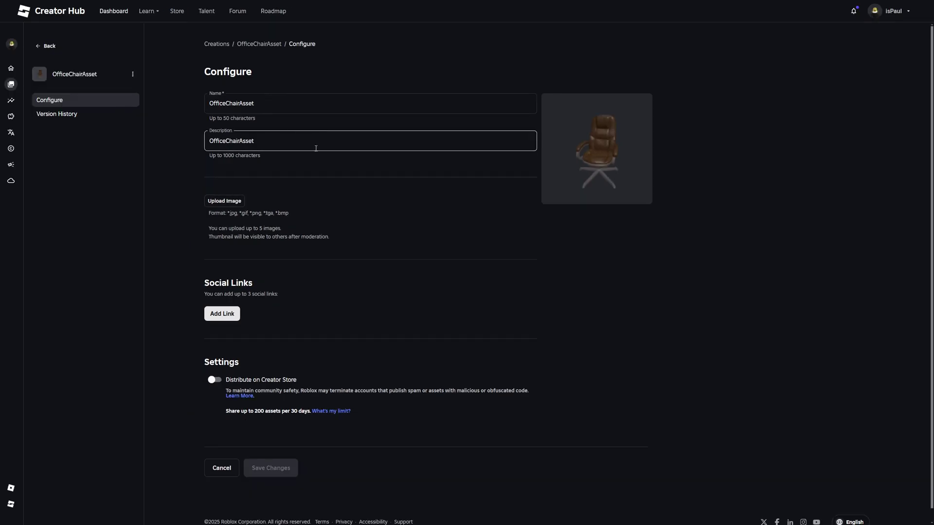
click(329, 183)
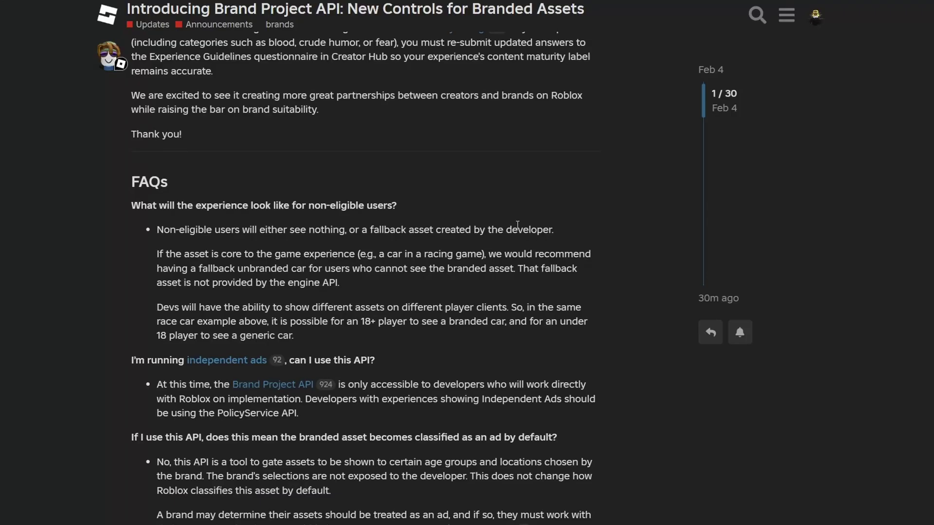
- Return to the announcement's FAQs and read the recommendation on fallback assets for items core to the game experience
scroll(617, 185, down, 1)
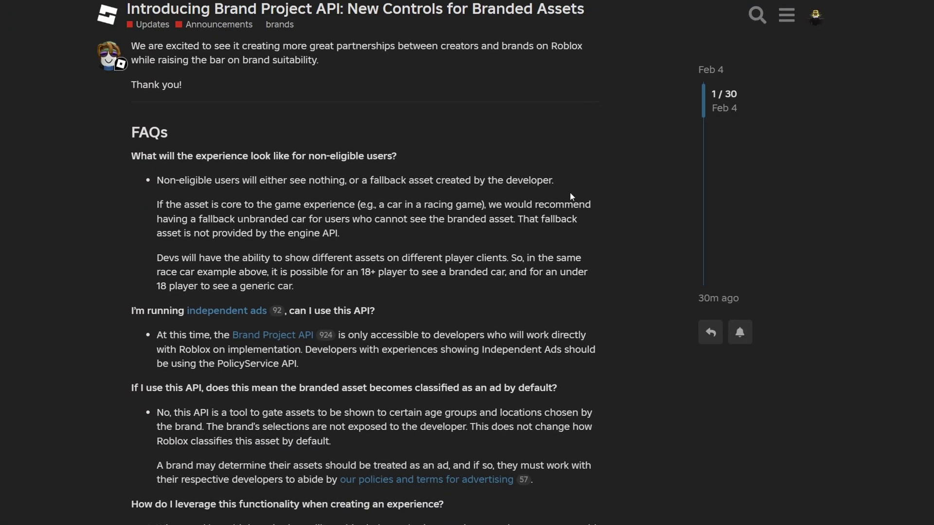
drag(651, 271, 153, 276)
click(218, 109)
scroll(415, 120, down, 1)
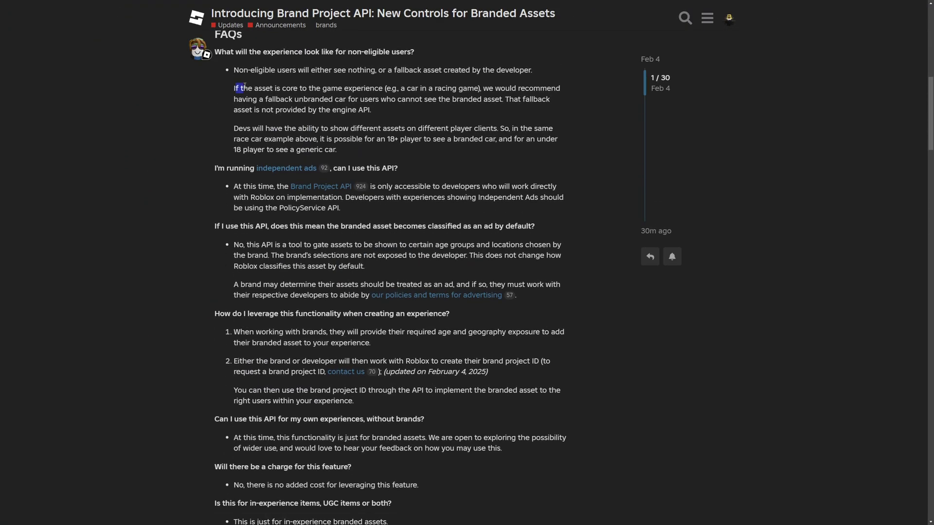
drag(245, 88, 220, 85)
click(494, 100)
click(220, 89)
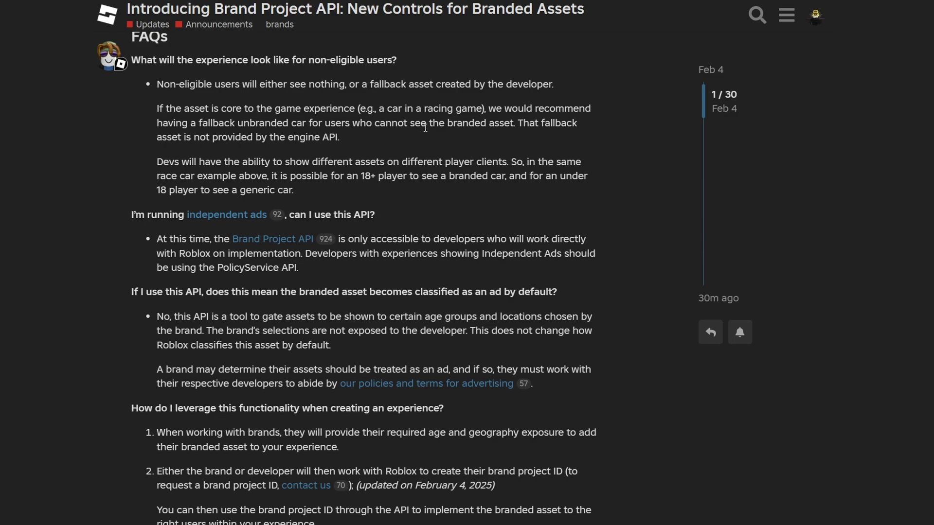
drag(409, 124, 307, 101)
click(385, 111)
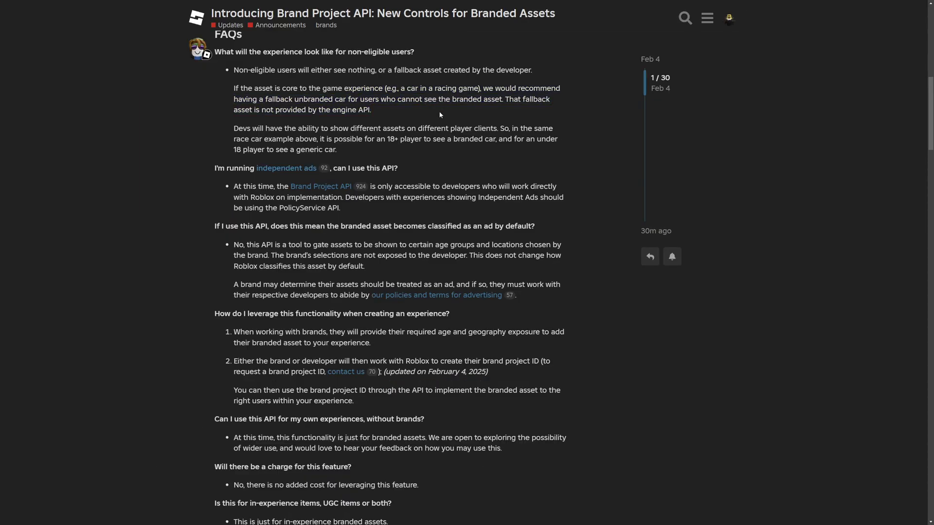
- Read the FAQ sentence on whether the engine API provides the fallback asset
scroll(440, 115, up, 1)
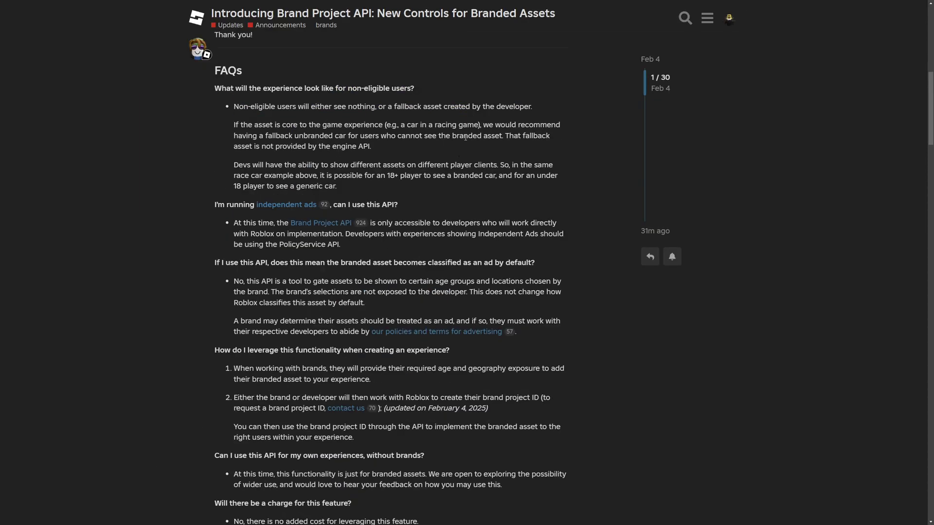
scroll(465, 132, down, 1)
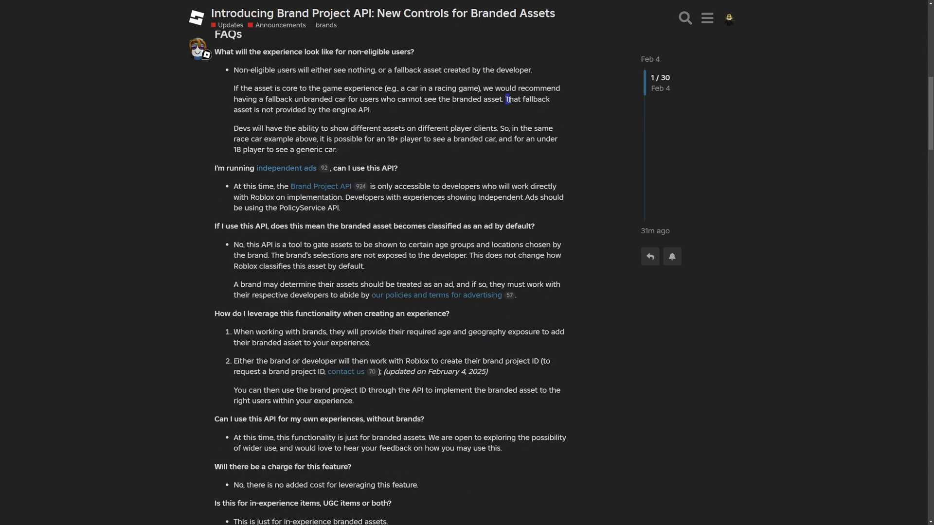
drag(505, 100, 327, 99)
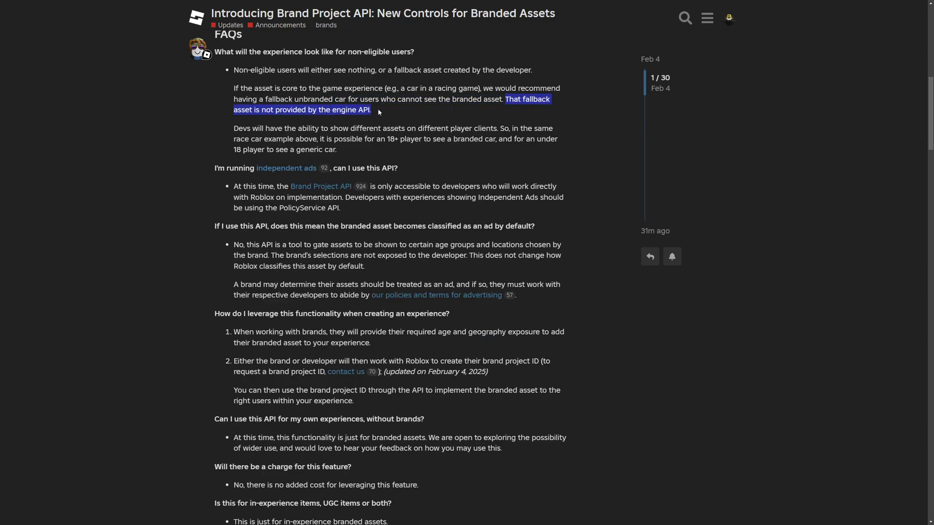
click(407, 122)
drag(378, 111, 519, 99)
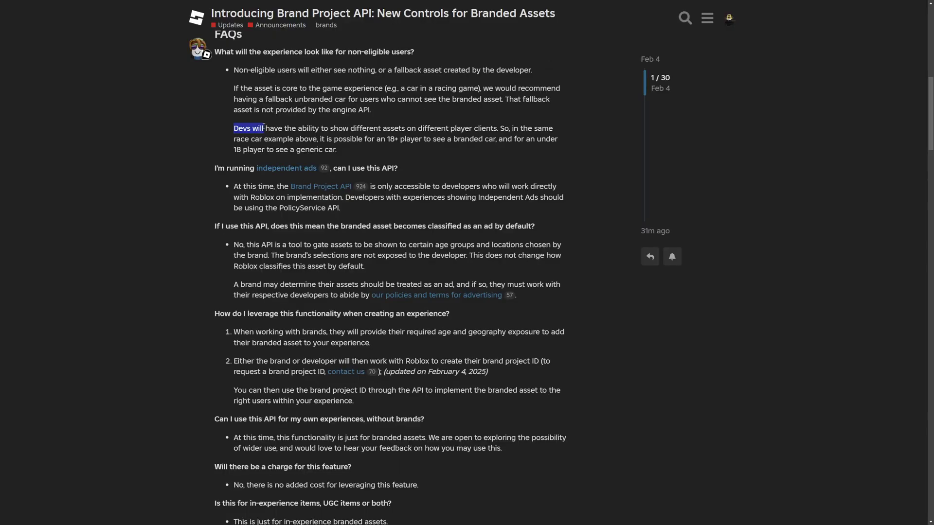
- Read the FAQ paragraph about developers showing different assets on different player clients
drag(263, 126, 274, 148)
drag(336, 149, 276, 149)
click(362, 155)
drag(337, 150, 203, 130)
click(373, 161)
drag(373, 160, 199, 129)
click(360, 153)
drag(360, 153, 199, 128)
click(240, 192)
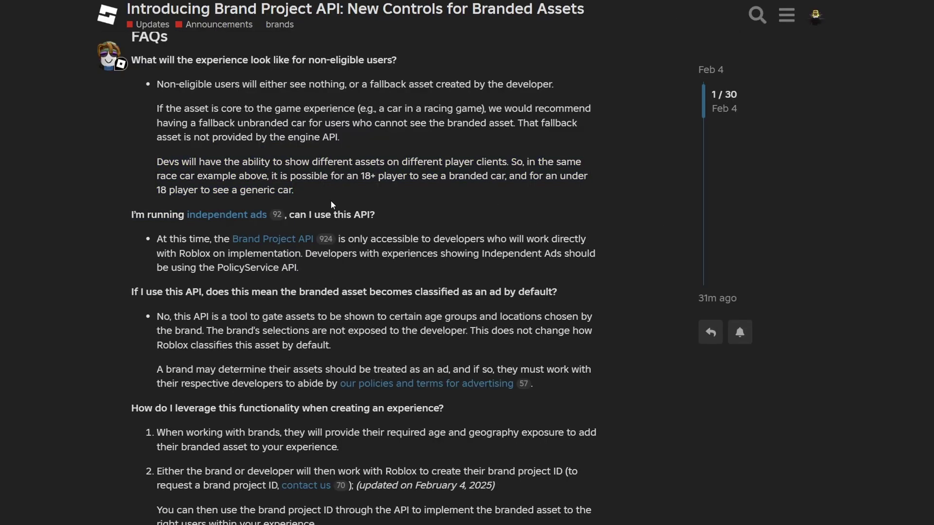
- Examine the FAQ's race car example comparing what 18+ and under 18 players see
drag(329, 204, 113, 180)
click(356, 181)
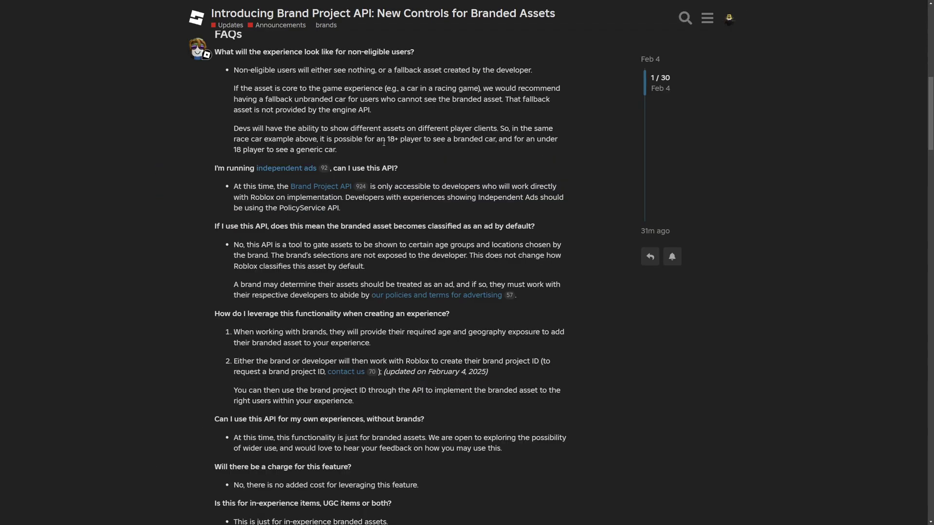
drag(384, 142, 400, 154)
scroll(400, 149, down, 1)
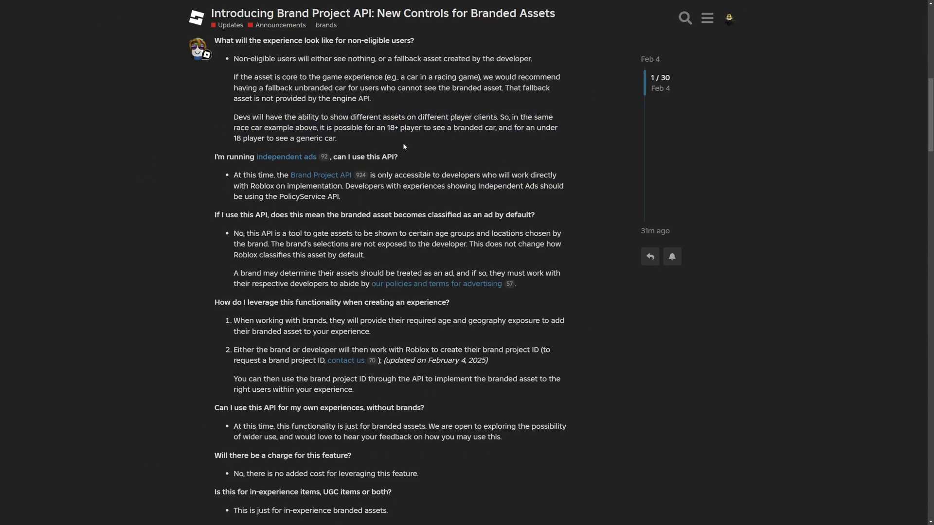
scroll(400, 144, down, 1)
drag(344, 113, 232, 91)
click(429, 116)
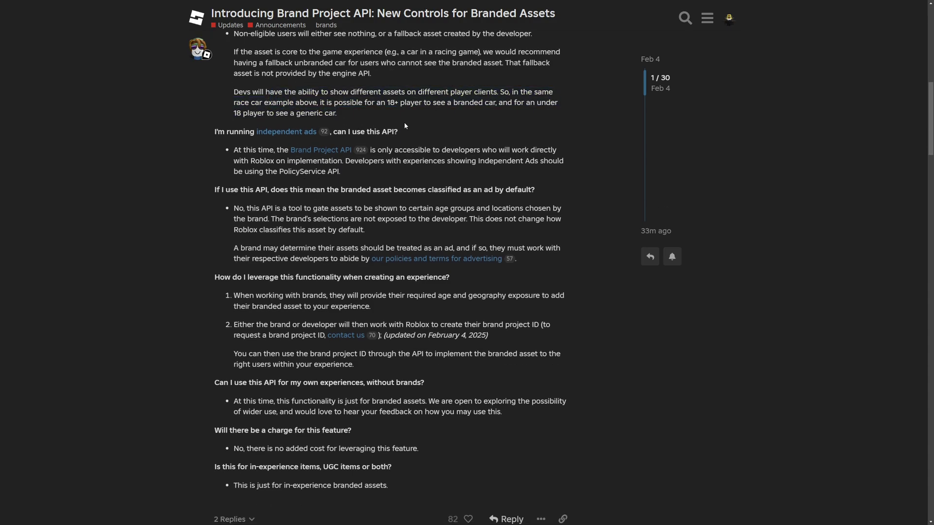
- Expand the code sample again and examine the server-side CanViewBrandProjectAsync call and the client-side script
scroll(405, 126, up, 8)
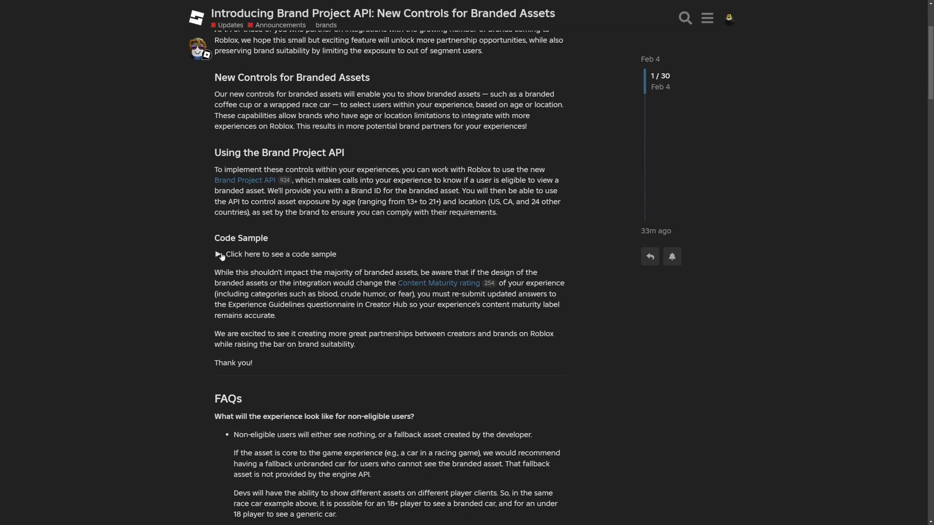
click(218, 254)
scroll(311, 258, down, 4)
drag(286, 268, 408, 269)
drag(502, 269, 369, 269)
click(459, 282)
drag(433, 270, 292, 275)
click(295, 291)
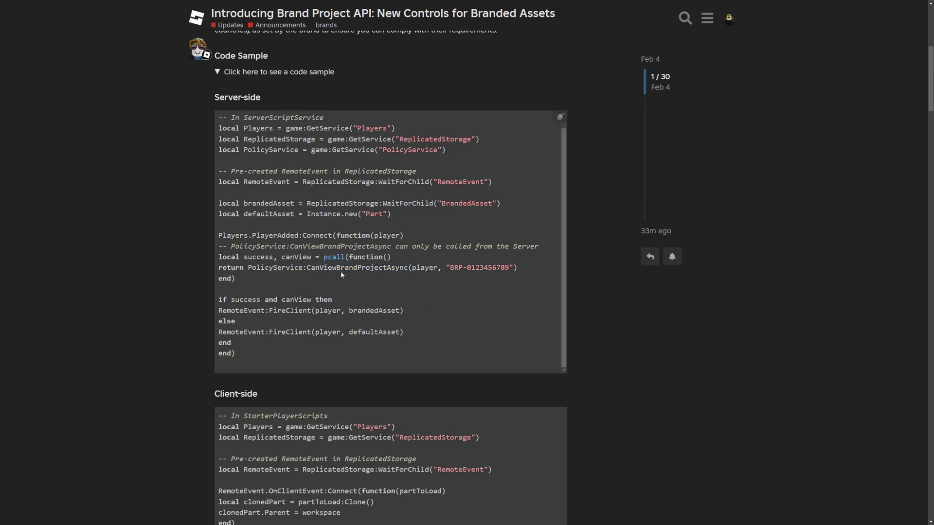
scroll(520, 208, down, 2)
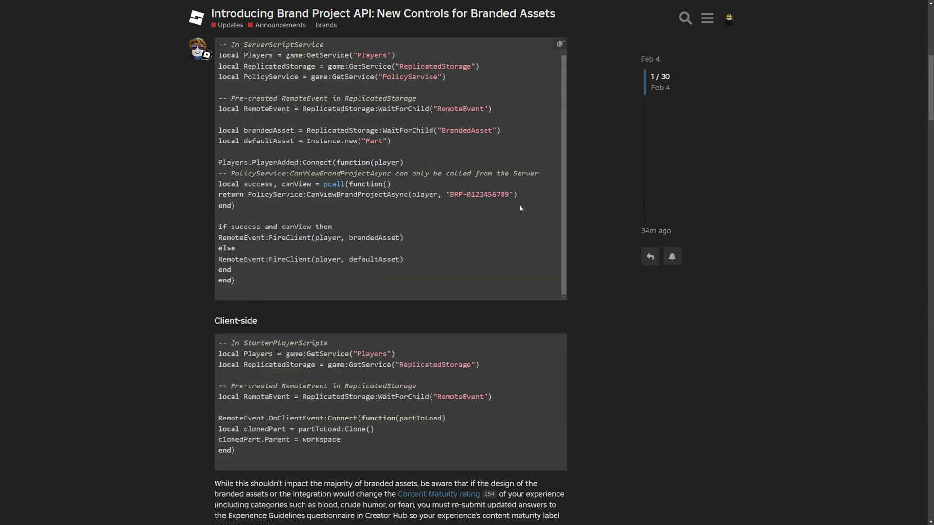
- Examine the pcall that wraps CanViewBrandProjectAsync and its success and canView results in the server-side code sample
drag(278, 205, 248, 194)
drag(311, 184, 243, 184)
click(278, 203)
drag(313, 184, 250, 184)
click(316, 207)
- Read the FAQ question and answer on whether developers running independent ads can use the API
mouse_move(375, 155)
mouse_down()
mouse_move(172, 156)
mouse_move(138, 171)
mouse_move(219, 158)
mouse_move(382, 156)
mouse_up()
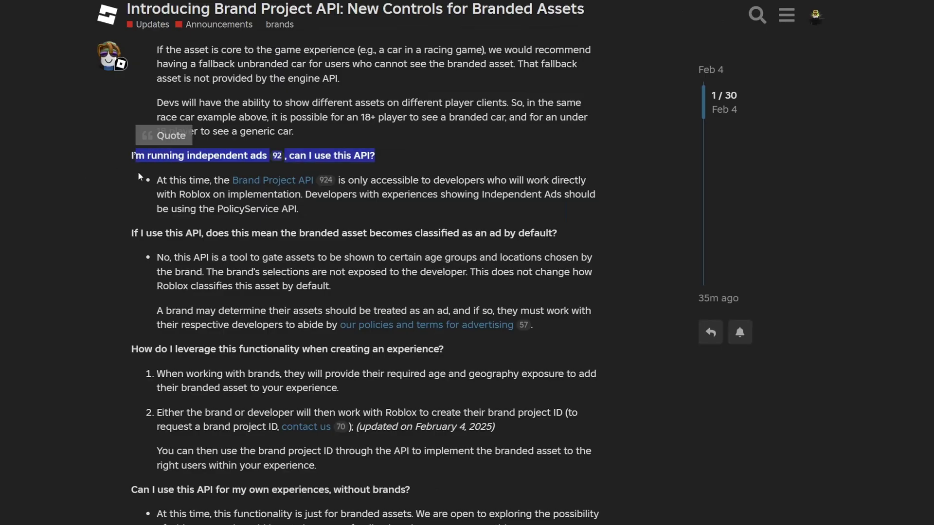
click(136, 170)
click(381, 157)
drag(188, 180, 324, 180)
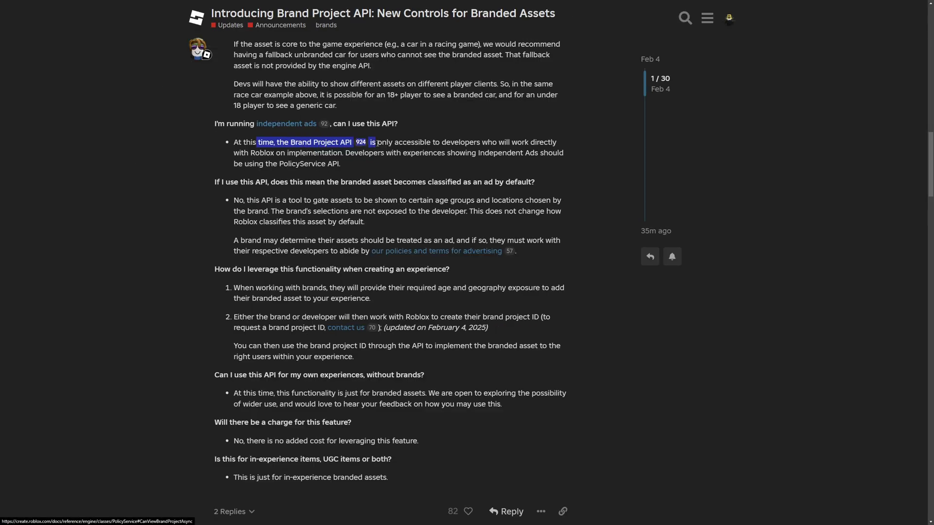
drag(407, 143, 279, 154)
drag(345, 154, 311, 170)
drag(244, 164, 340, 166)
click(365, 168)
- Read the FAQ entry on whether using the API makes a branded asset classified as an ad by default
drag(216, 182, 532, 188)
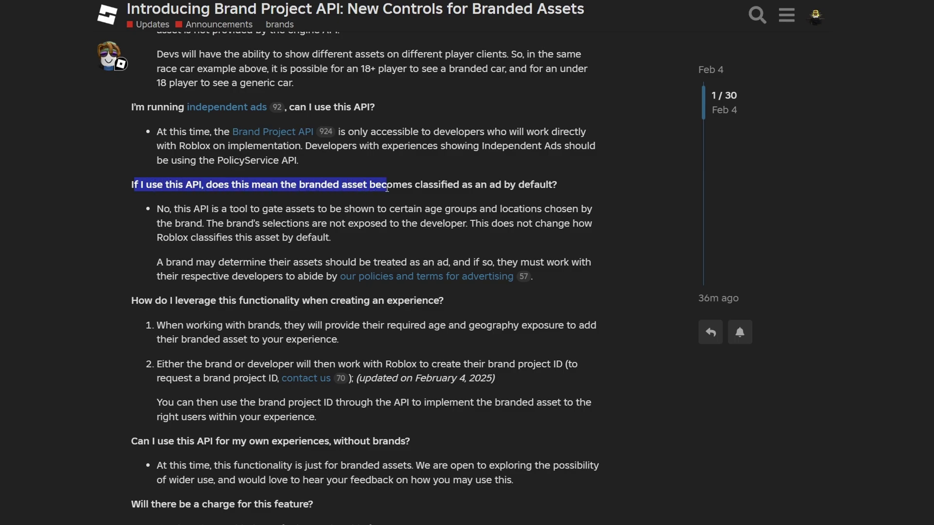
click(587, 192)
drag(171, 209, 164, 209)
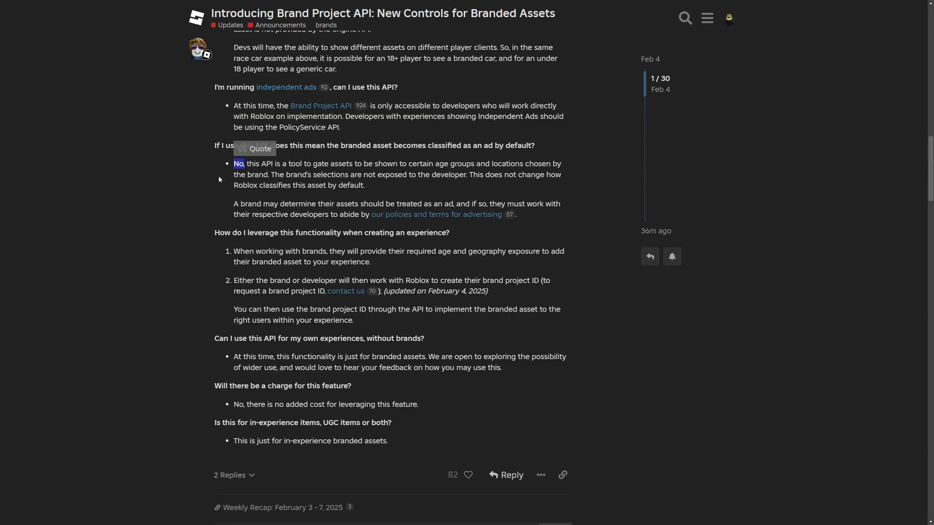
click(214, 177)
scroll(265, 137, down, 1)
mouse_move(273, 139)
mouse_down()
mouse_move(465, 140)
mouse_move(269, 138)
mouse_up()
click(481, 146)
click(385, 151)
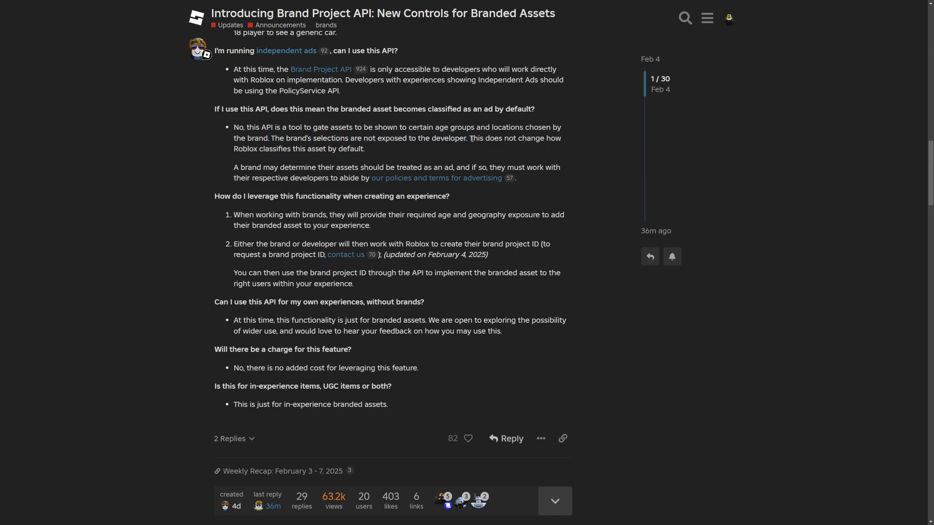
- Read the FAQ sentence about whether the brand's selections are exposed to the developer
drag(471, 138, 269, 139)
click(417, 147)
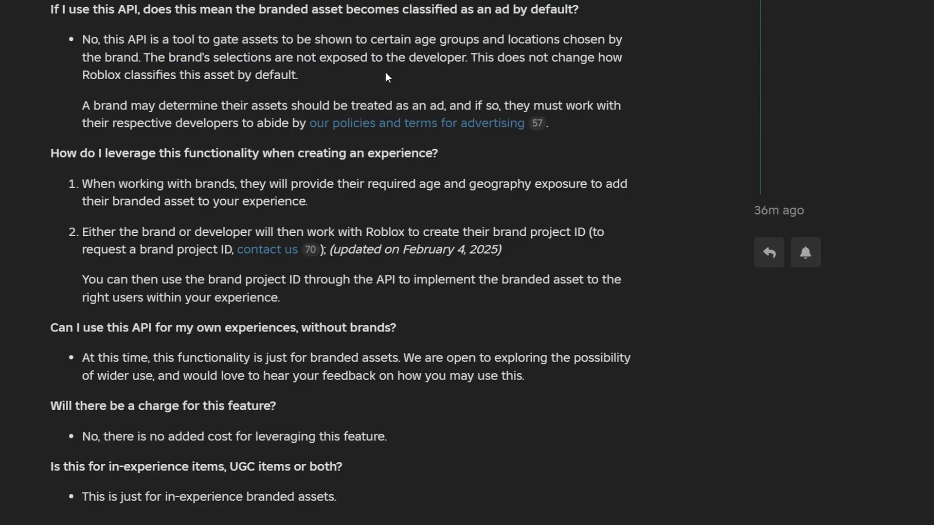
drag(471, 59, 140, 59)
click(169, 57)
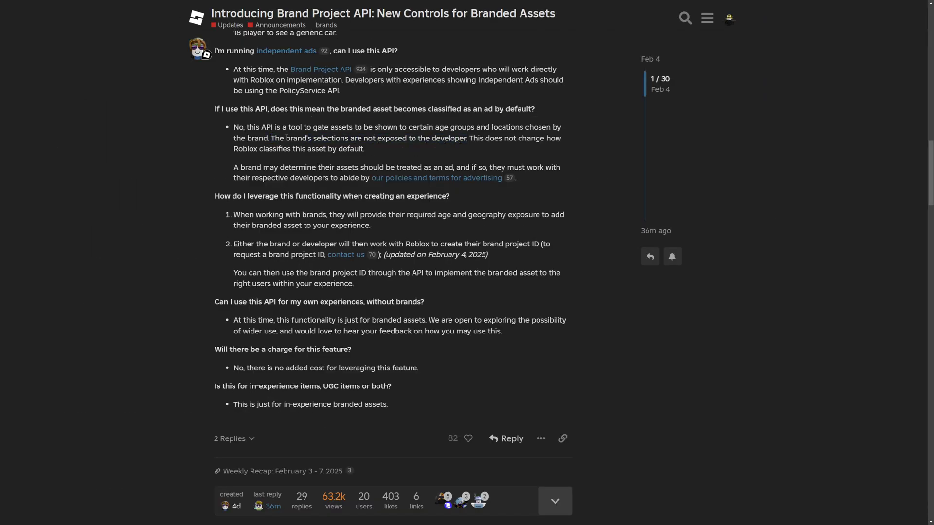
drag(269, 138, 468, 139)
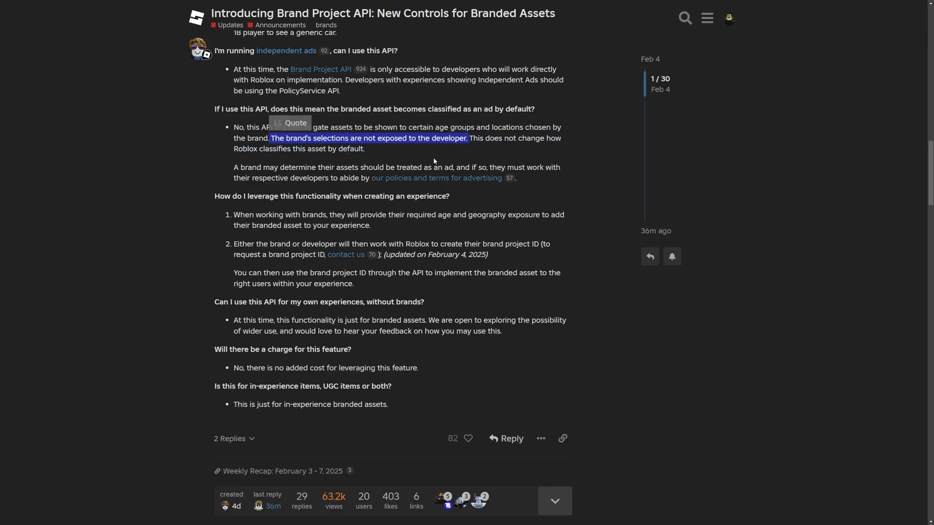
drag(468, 139, 271, 138)
- Read how the FAQ describes Roblox's asset classification and brands treating their assets as ads under the advertising policies
drag(432, 147, 292, 148)
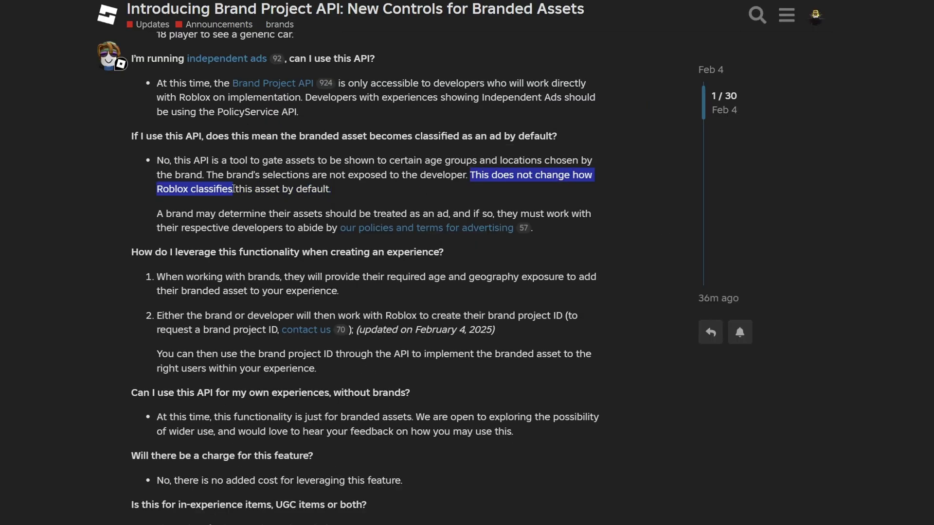
drag(234, 189, 351, 196)
click(348, 191)
drag(156, 214, 320, 216)
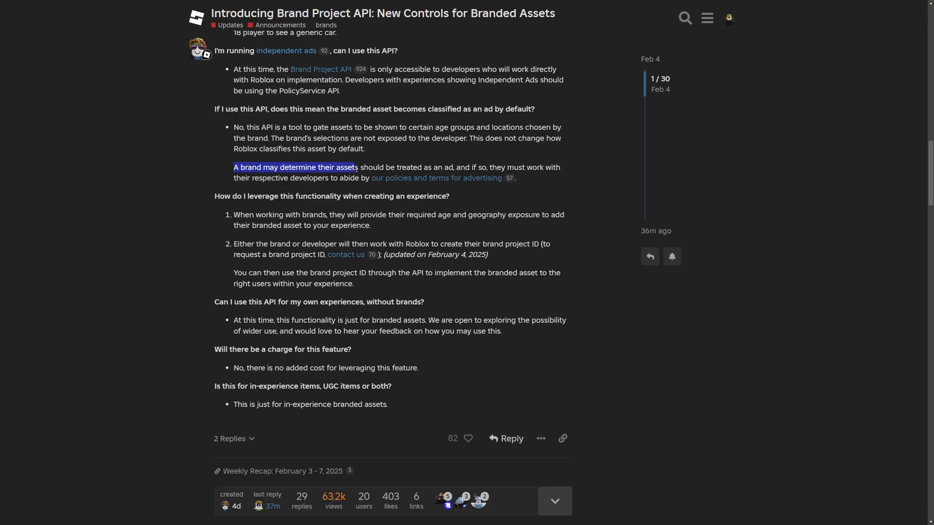
drag(357, 169, 381, 181)
click(340, 188)
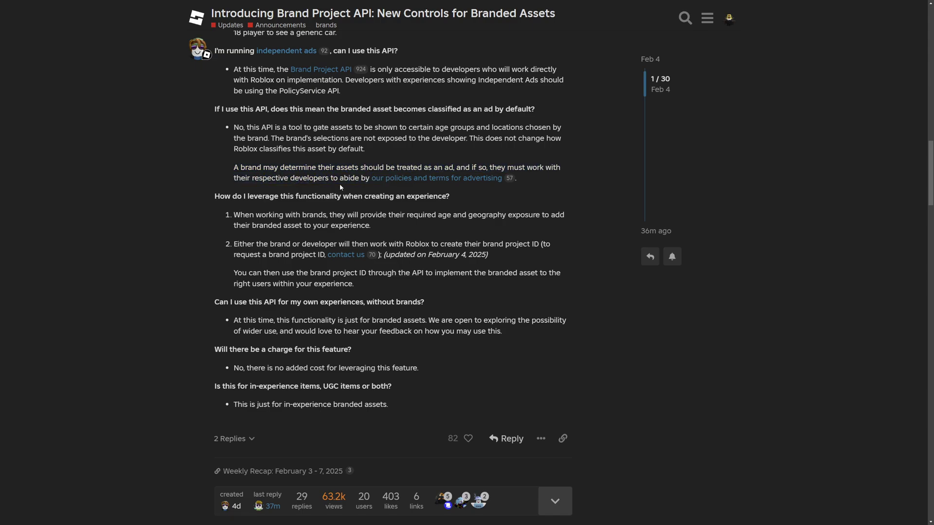
drag(514, 179, 212, 133)
click(218, 145)
triple_click(375, 150)
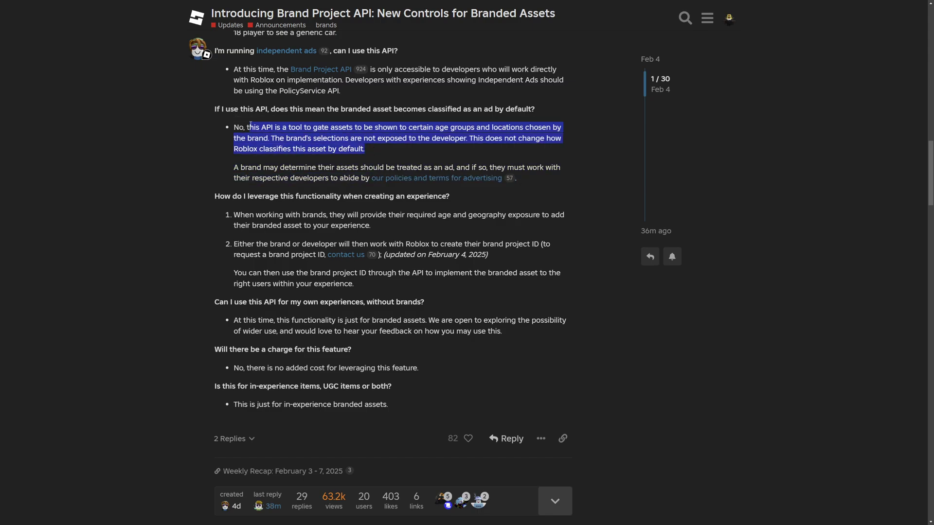
click(316, 146)
- Read the first FAQ step on leveraging the functionality, about the age and geography exposure that brands provide
scroll(315, 146, down, 2)
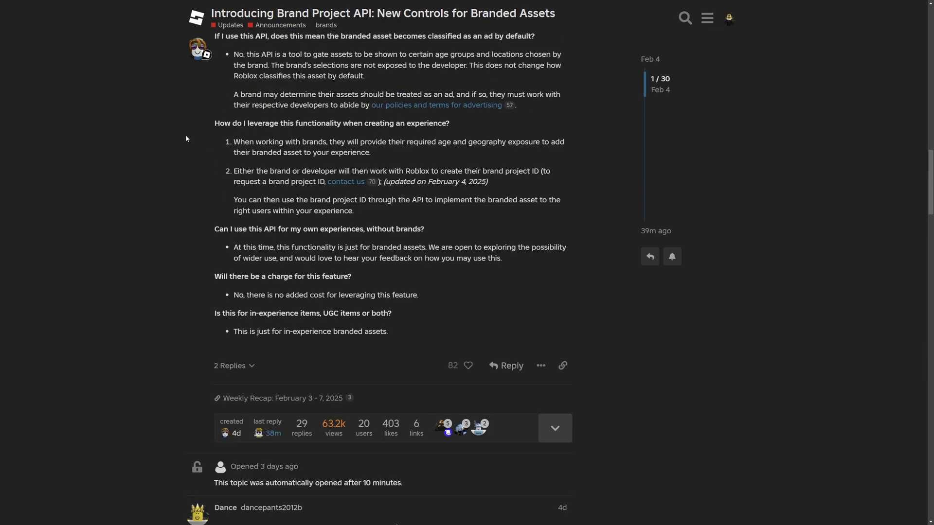
drag(224, 124, 252, 124)
drag(183, 156, 423, 156)
click(484, 162)
drag(240, 179, 398, 180)
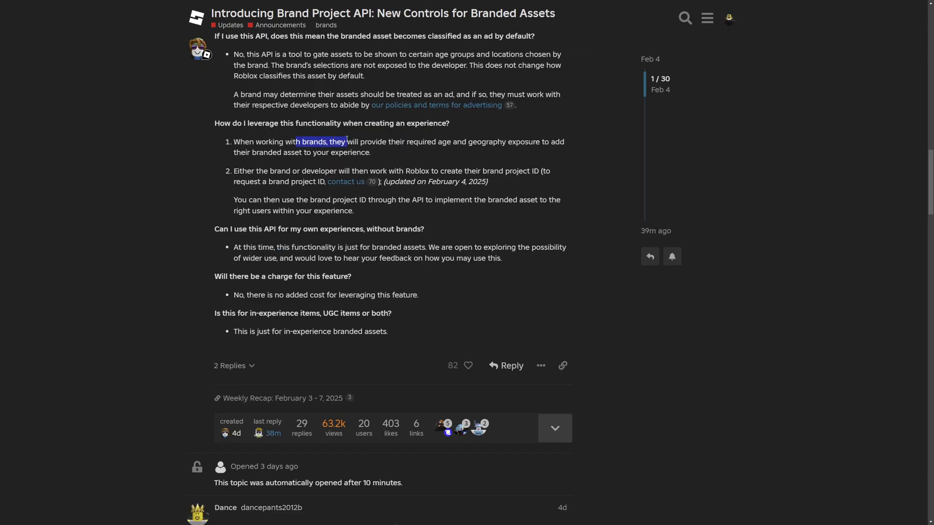
drag(414, 142, 508, 146)
click(508, 145)
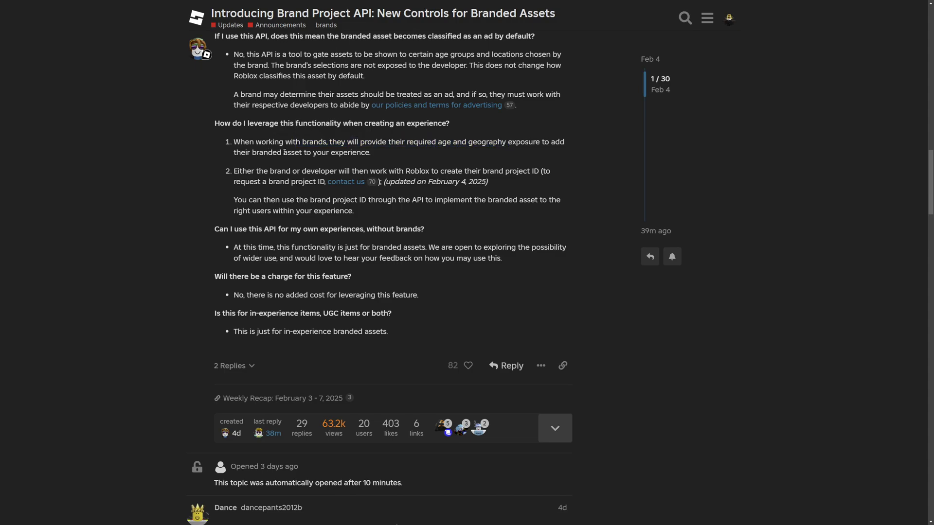
- Read the second FAQ step on creating a brand project ID with Roblox and using it through the API
drag(238, 171, 520, 172)
click(536, 183)
drag(326, 182, 361, 182)
click(341, 184)
drag(252, 200, 355, 211)
click(216, 224)
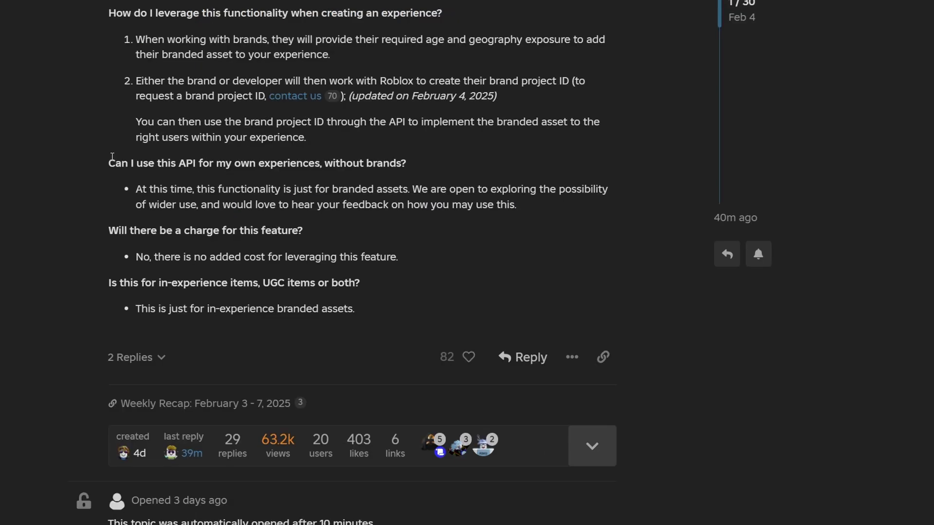
- Read the FAQ entry on using the API for one's own experiences without brands
drag(111, 156, 419, 165)
drag(143, 189, 317, 189)
drag(385, 212, 427, 212)
click(385, 180)
- Reread the FAQ instruction on requesting a brand project ID through the contact link
scroll(385, 180, up, 1)
drag(305, 182, 369, 182)
drag(427, 182, 402, 182)
click(295, 194)
click(412, 194)
drag(291, 182, 365, 183)
click(369, 190)
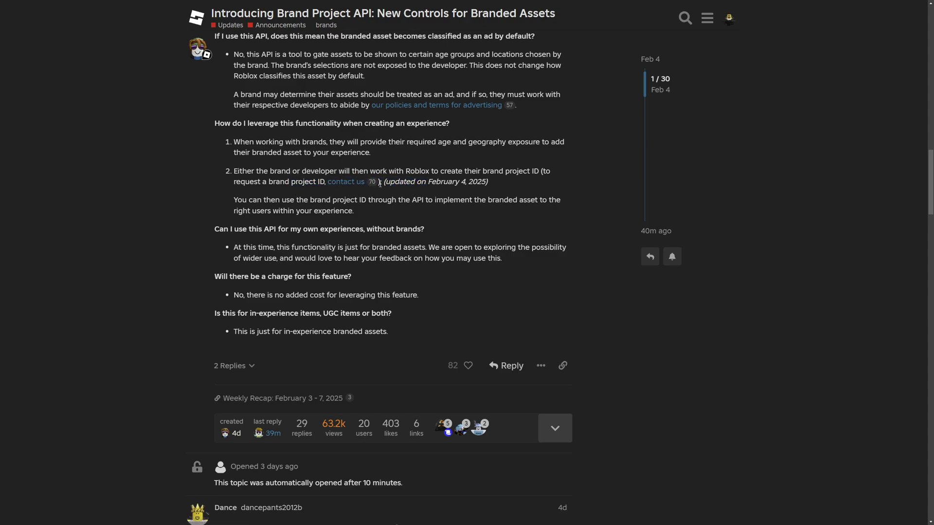
- Read the FAQ entry on whether there is a charge for the feature
scroll(397, 188, down, 3)
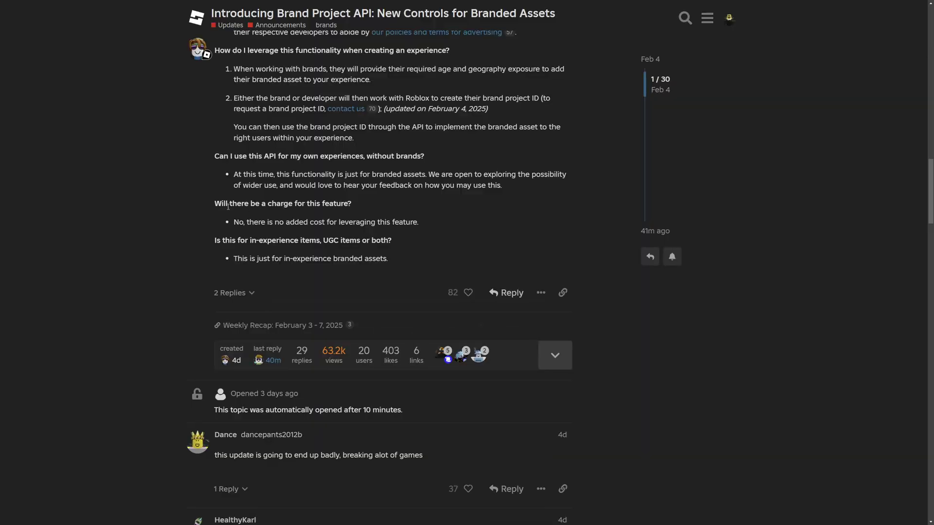
drag(225, 204, 352, 204)
click(371, 209)
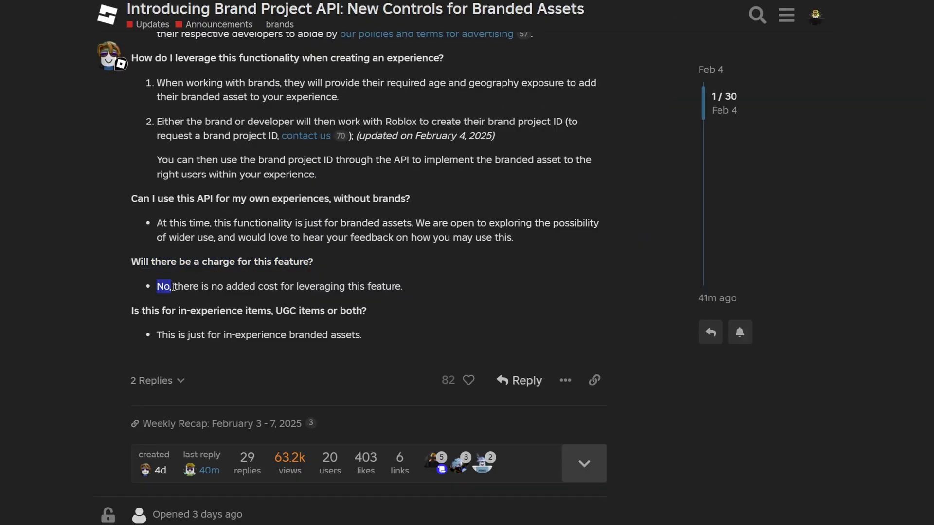
drag(173, 286, 302, 287)
- Read the FAQ entry on whether the feature covers in-experience items, UGC items or both
drag(201, 310, 232, 313)
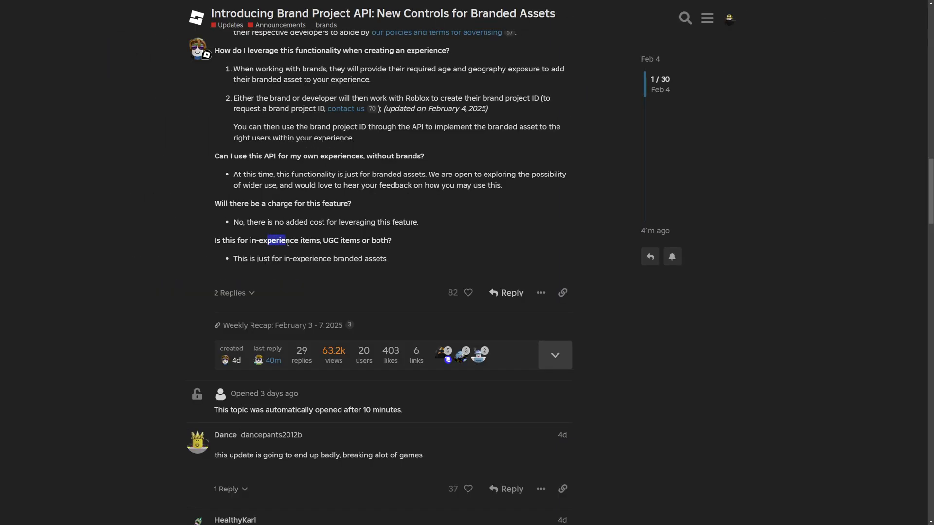
drag(290, 242, 392, 242)
click(395, 254)
drag(238, 258, 382, 259)
click(394, 264)
- Open the brand project ID request form from the contact link in the FAQ
scroll(393, 264, up, 20)
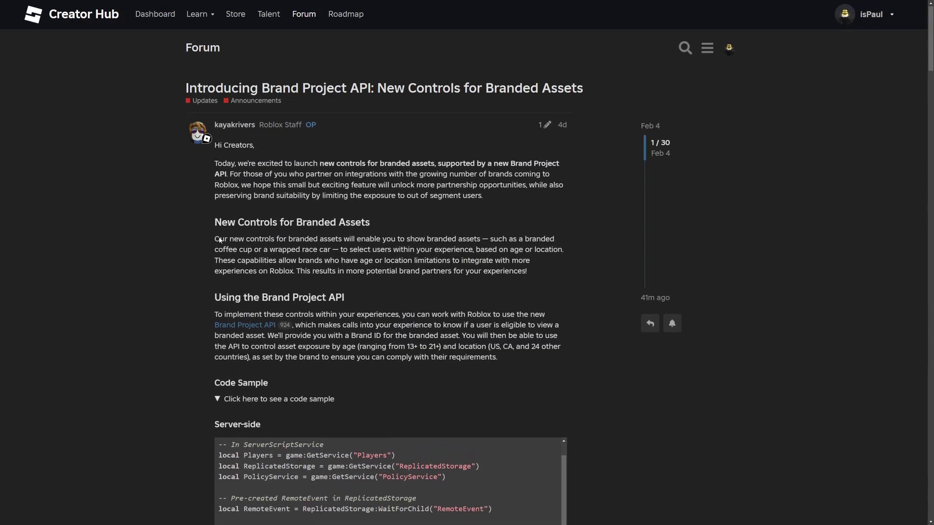
scroll(219, 241, down, 20)
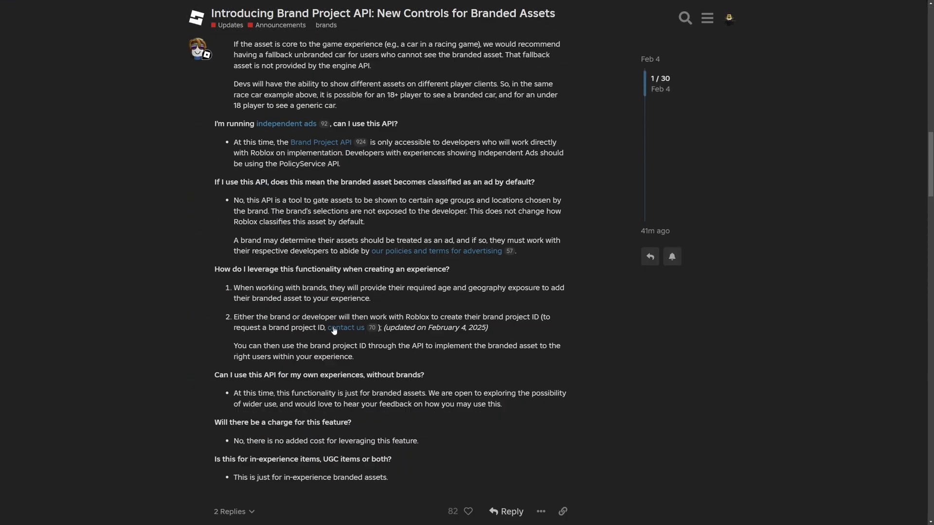
click(334, 329)
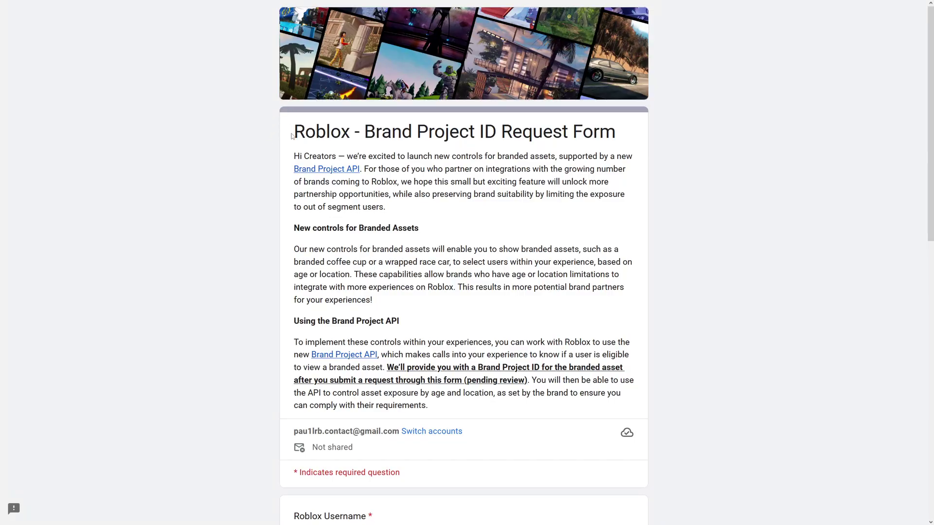
- Read the Brand Project ID Request Form's introduction, including the sentence on how the ID is provided after submission
scroll(305, 91, down, 1)
drag(294, 87, 454, 347)
click(454, 347)
scroll(481, 316, down, 1)
scroll(438, 273, up, 1)
scroll(423, 248, down, 1)
drag(391, 244, 355, 258)
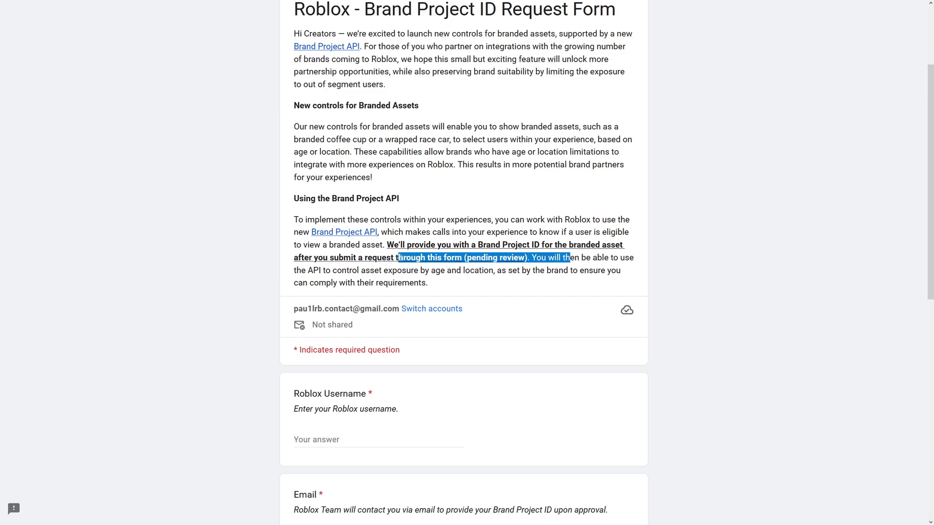
click(358, 258)
- Enter the Roblox username in the request form
scroll(358, 123, down, 6)
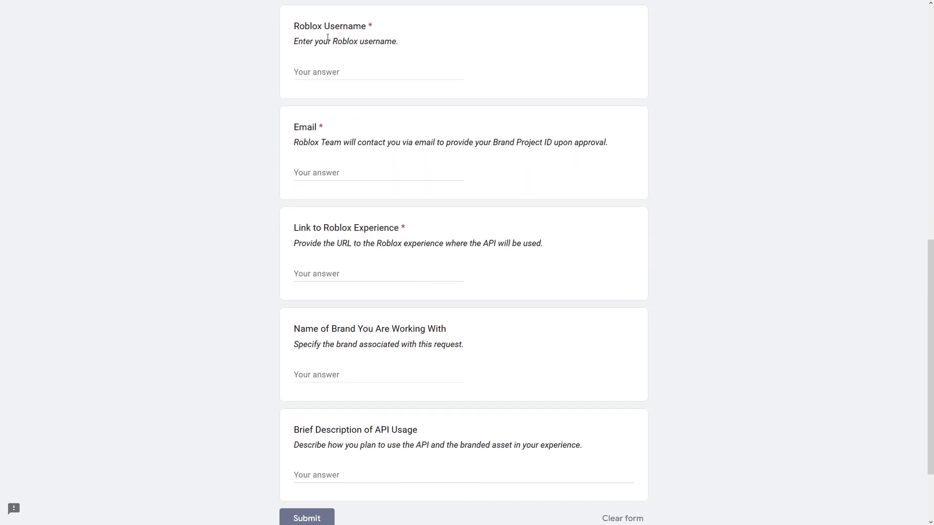
double_click(340, 26)
click(387, 54)
click(345, 68)
text(ispaui)
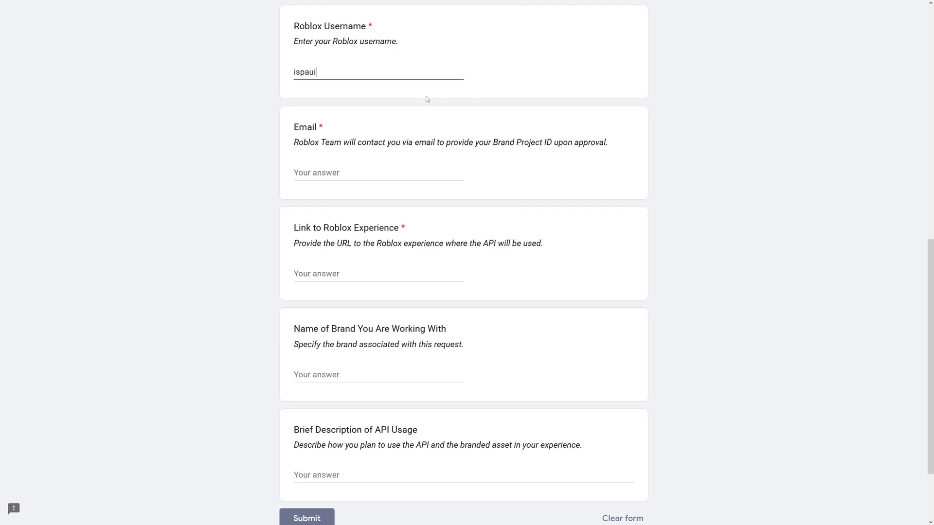
- Copy the signed-in account's e-mail address into the form's Email answer
scroll(236, 113, down, 2)
scroll(379, 180, up, 7)
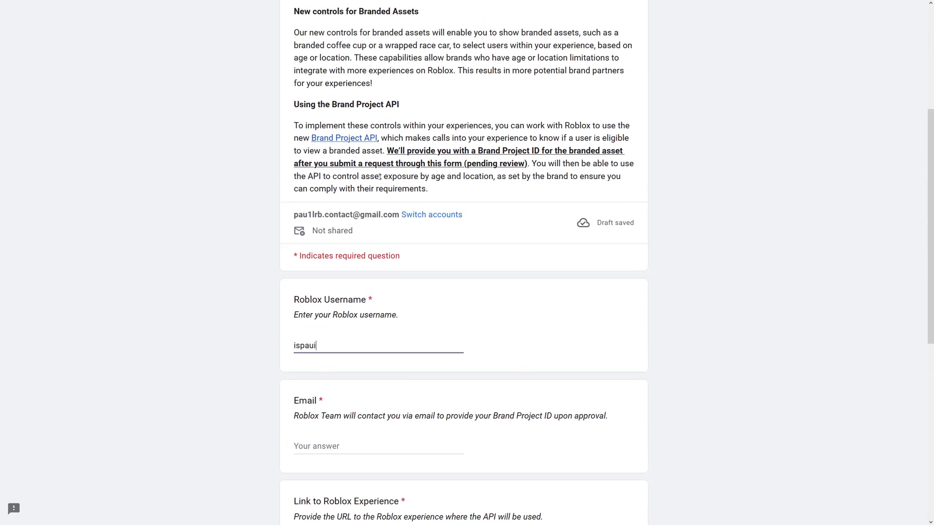
drag(400, 215, 300, 216)
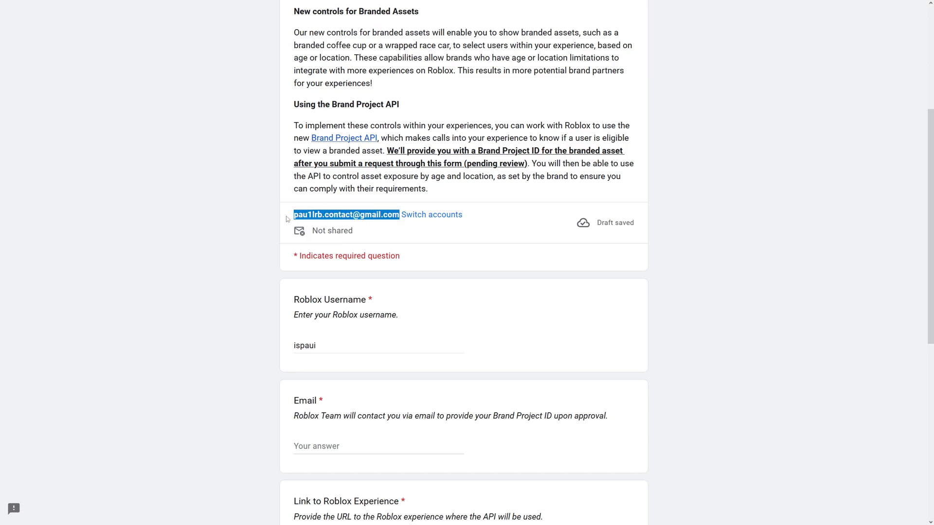
key(ctrl+c)
scroll(286, 216, down, 5)
click(306, 209)
key(ctrl+v)
scroll(292, 204, down, 3)
key(Tab)
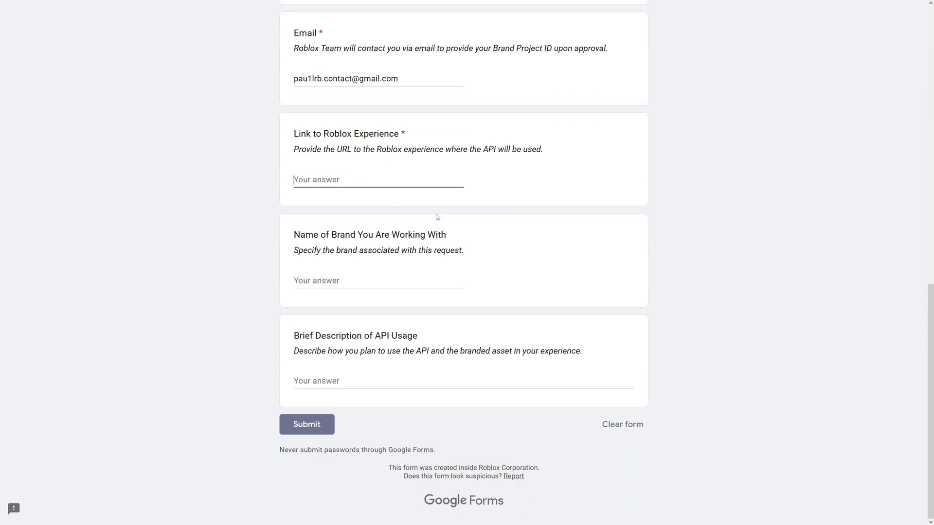
key(ctrl+v)
drag(299, 235, 462, 242)
click(358, 286)
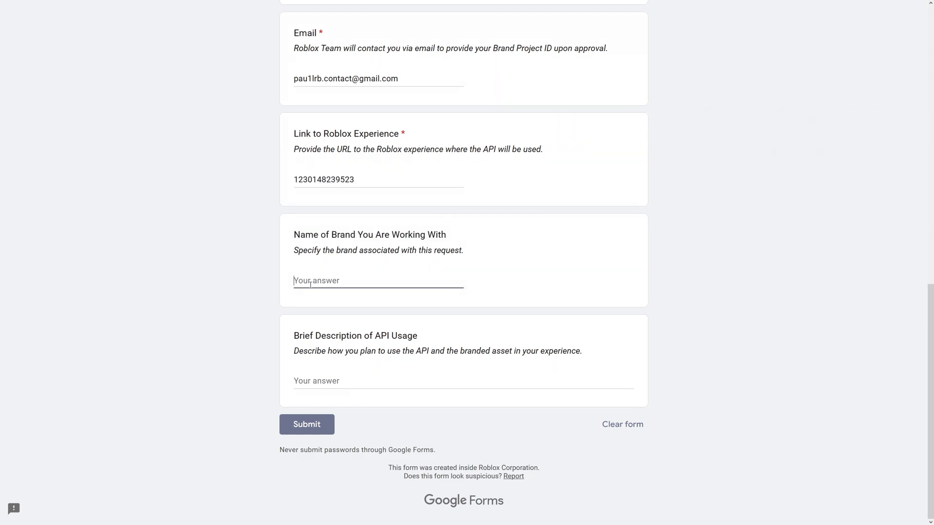
text(Spotify)
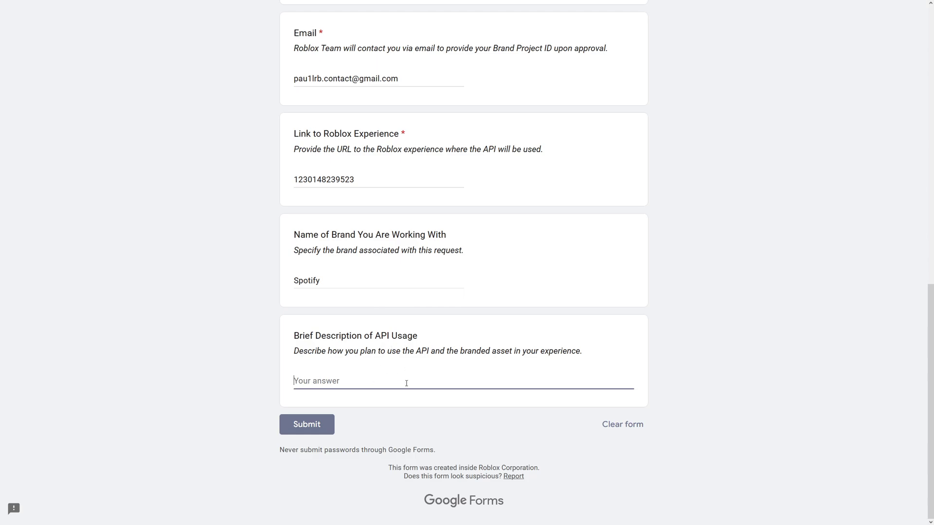
- Enter the API usage description "The API would allow the display of a branded logo in our Roblox experience."
text(The API would allow the dis)
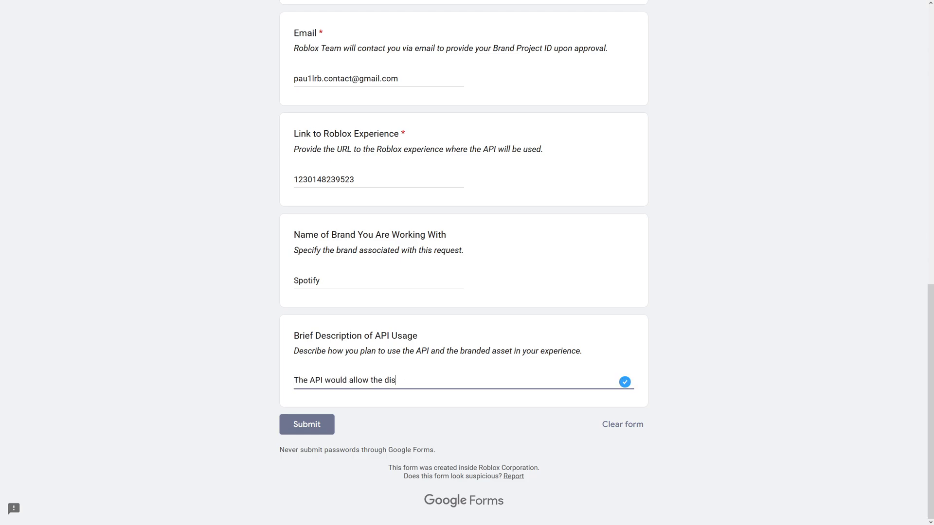
text(aply of a branded logo)
text(in our Roblox experience.)
- Review the wording of the API usage description entered in the form
drag(573, 380, 250, 387)
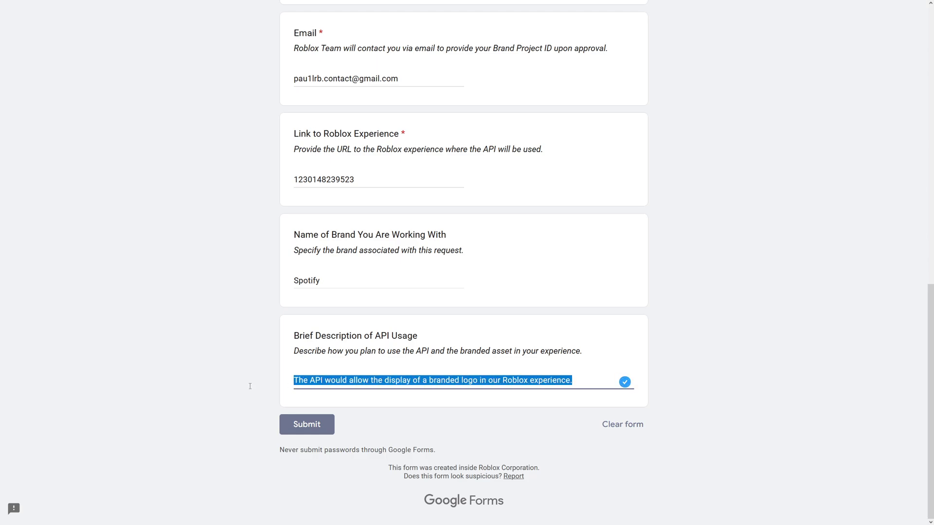
click(226, 390)
drag(573, 380, 205, 376)
click(315, 380)
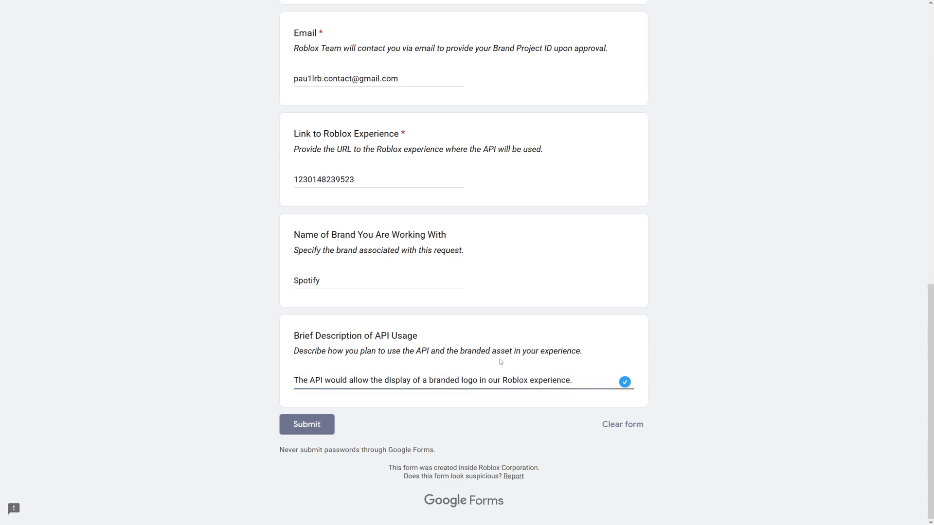
drag(586, 384, 258, 394)
click(518, 413)
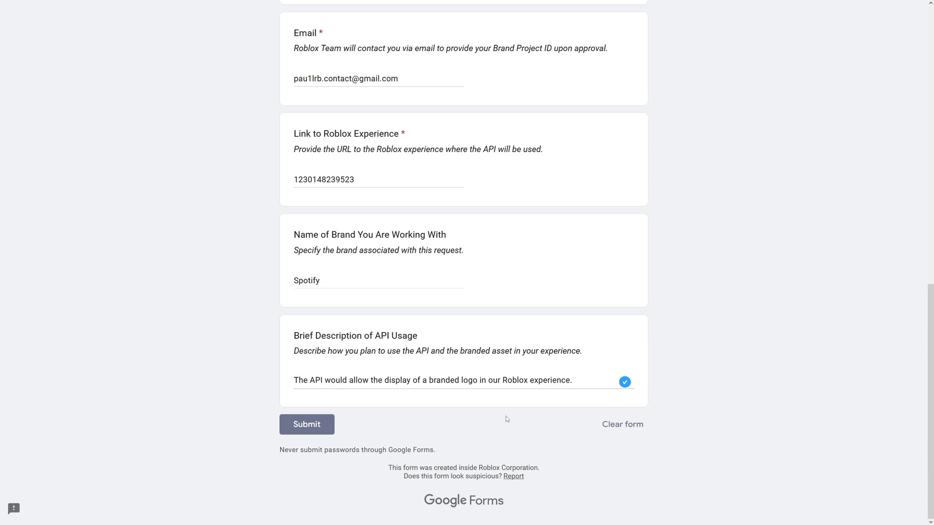
drag(581, 361, 291, 391)
click(246, 389)
click(460, 378)
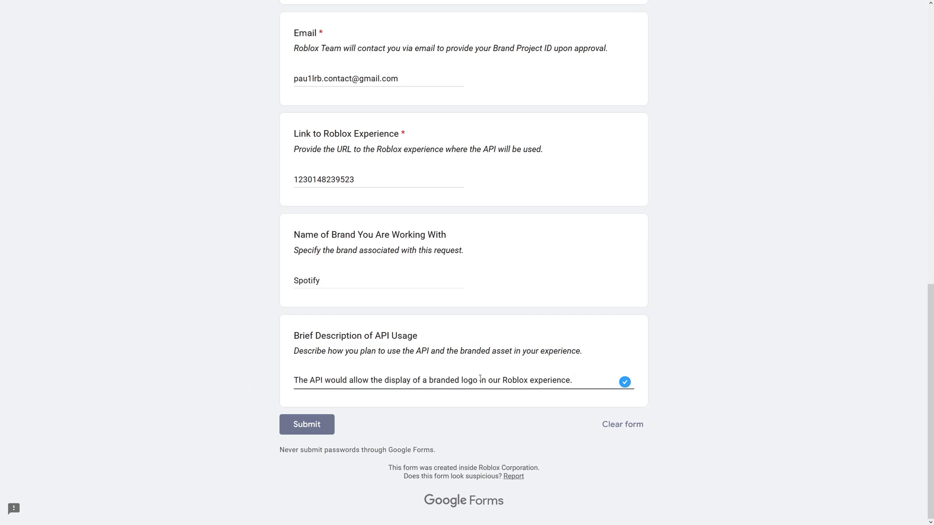
drag(592, 380, 343, 380)
click(448, 374)
- Look over the filled-in form and reread the introduction's sentence about the Brand Project ID being provided after a request
scroll(451, 380, up, 12)
scroll(450, 377, down, 20)
scroll(451, 377, up, 20)
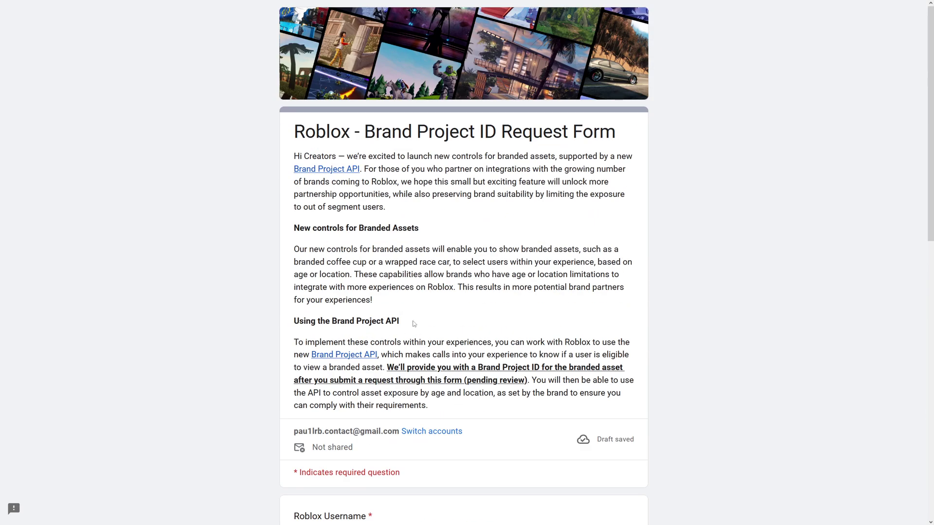
scroll(423, 346, down, 5)
scroll(422, 346, down, 5)
scroll(423, 346, up, 10)
drag(388, 245, 540, 246)
click(447, 266)
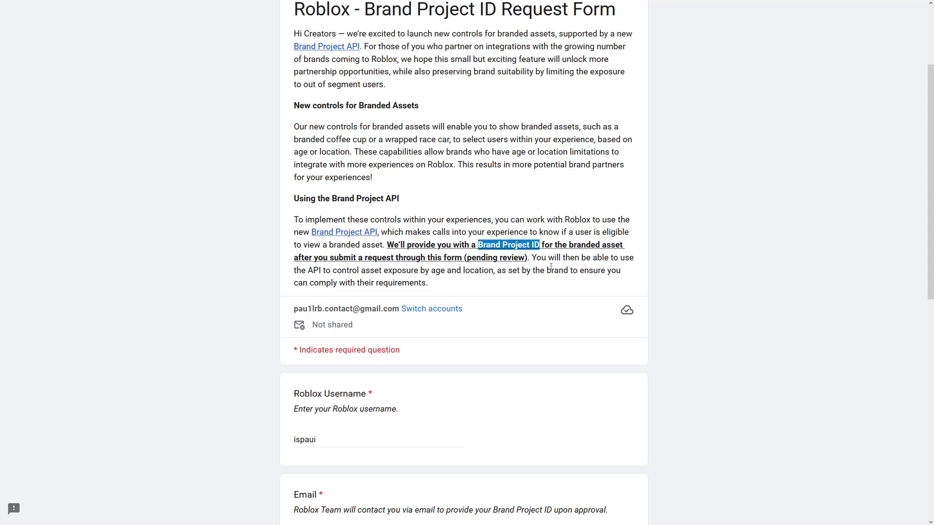
drag(478, 245, 537, 246)
click(572, 262)
scroll(527, 250, down, 4)
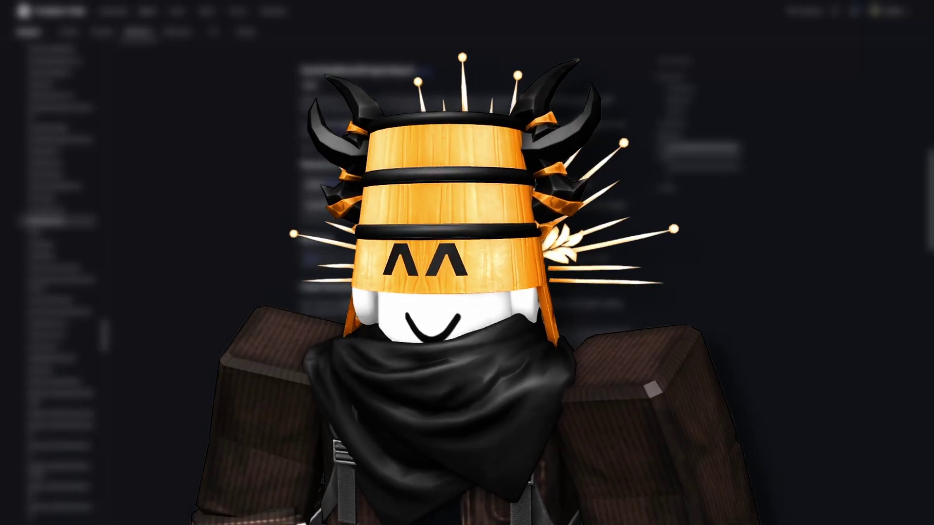